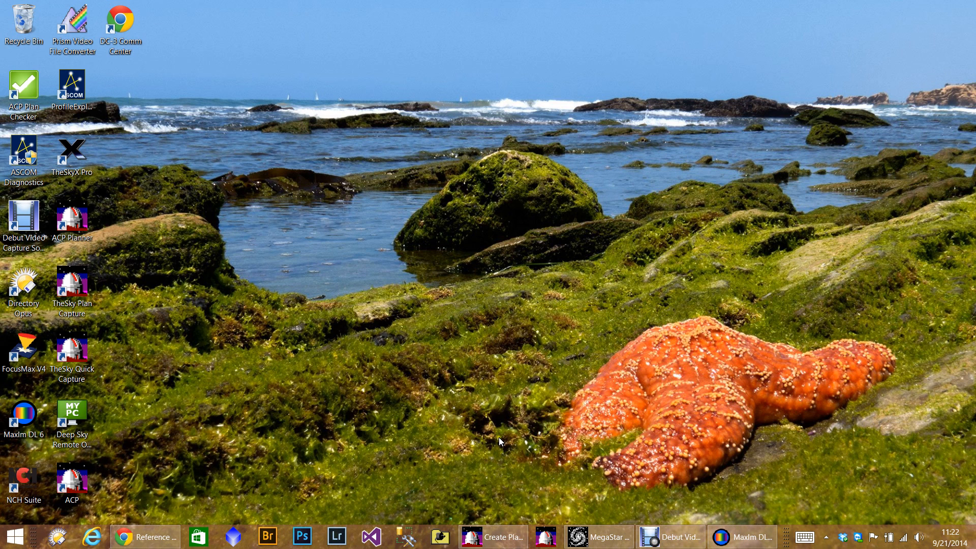
# Switch to the ACP Planner, open its preferences, and set the Bin-1 imager download time to 25 seconds.
pyautogui.click(494, 536)
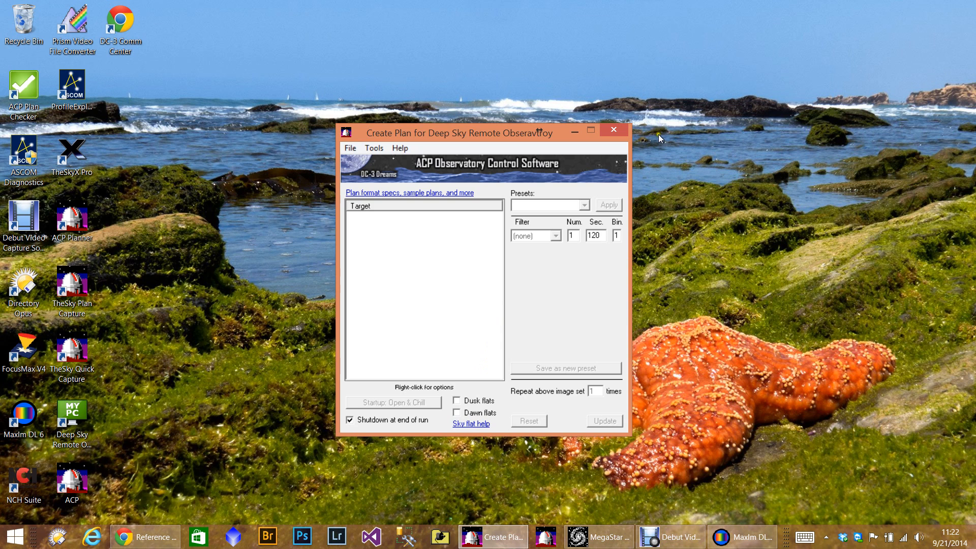
pyautogui.click(364, 150)
pyautogui.moveTo(346, 149)
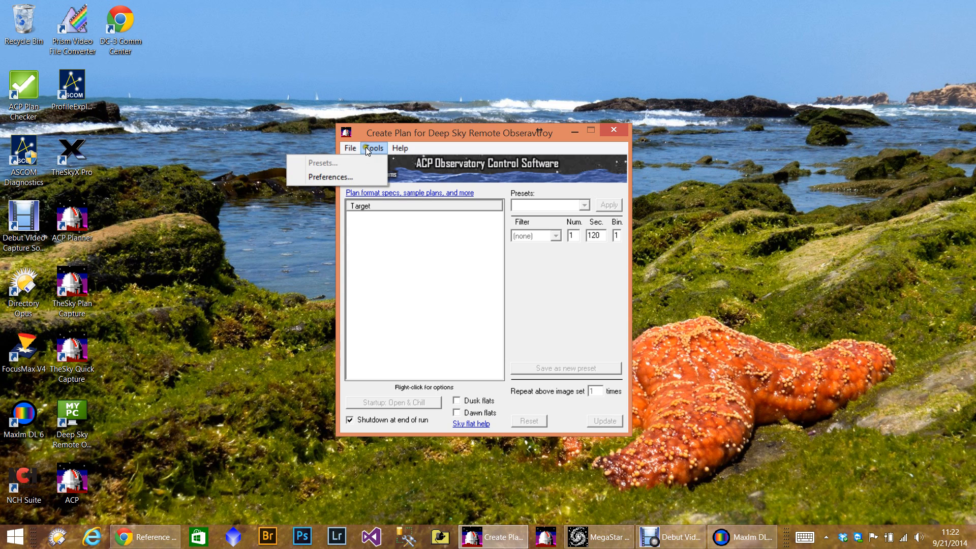
pyautogui.click(360, 176)
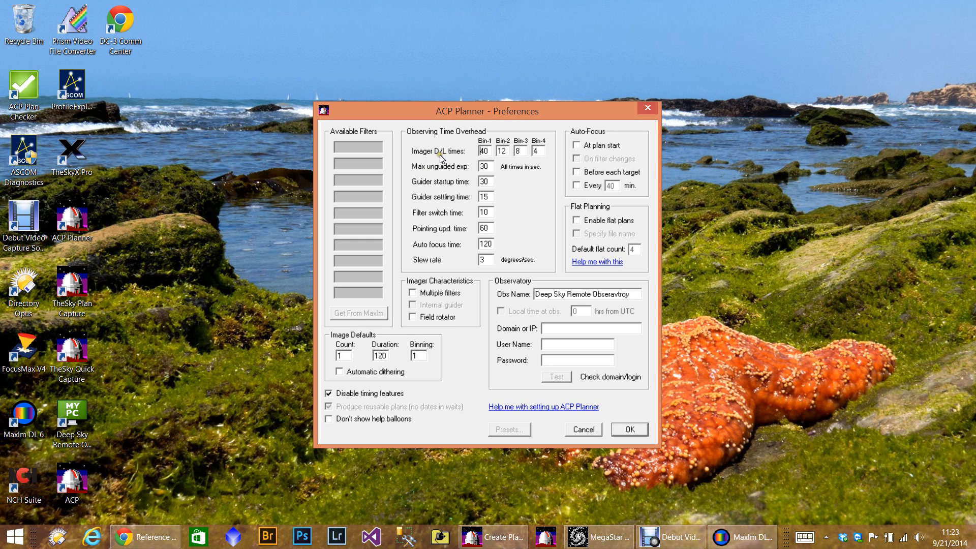
pyautogui.doubleClick(484, 148)
pyautogui.write('25')
# Set the image defaults to a count of 6, a duration of 600 seconds and binning 2.
pyautogui.doubleClick(348, 354)
pyautogui.write('6')
pyautogui.doubleClick(387, 356)
pyautogui.write('600')
pyautogui.doubleClick(418, 356)
pyautogui.write('2')
pyautogui.click(464, 354)
# Enable auto-focus at plan start, before each target and every 40 minutes.
pyautogui.click(575, 145)
pyautogui.click(576, 176)
pyautogui.click(575, 186)
# Enable multiple filters for the imager and fill the available filter names from MaxIm.
pyautogui.click(414, 293)
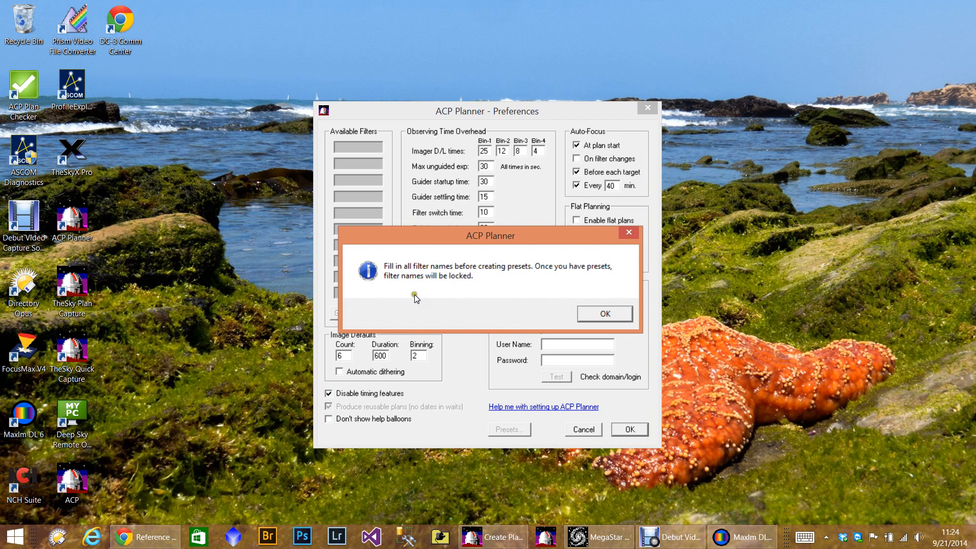
pyautogui.click(592, 315)
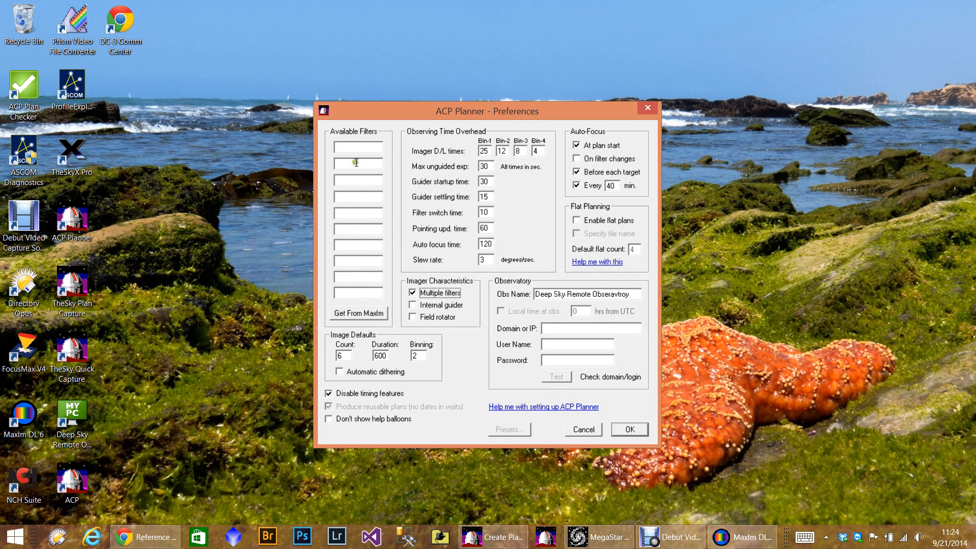
pyautogui.click(435, 175)
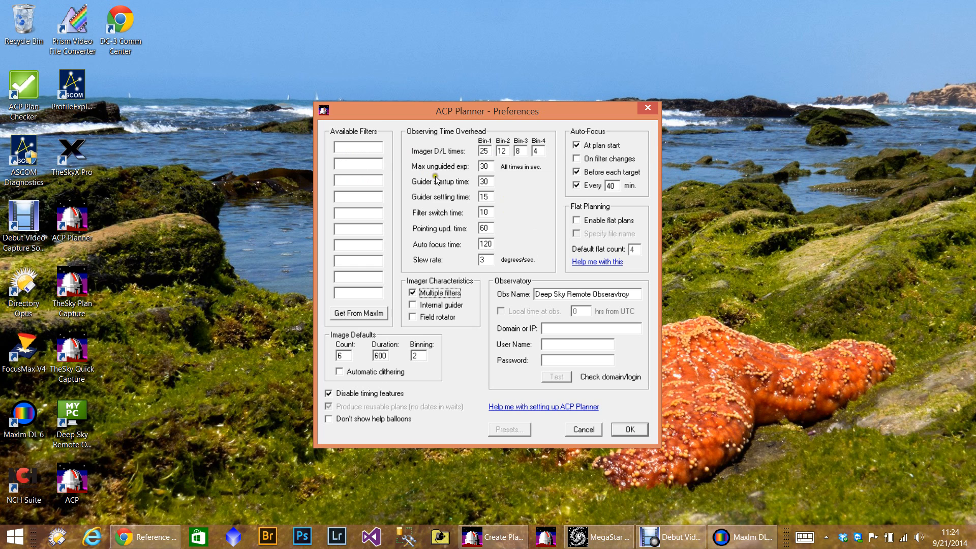
pyautogui.click(373, 312)
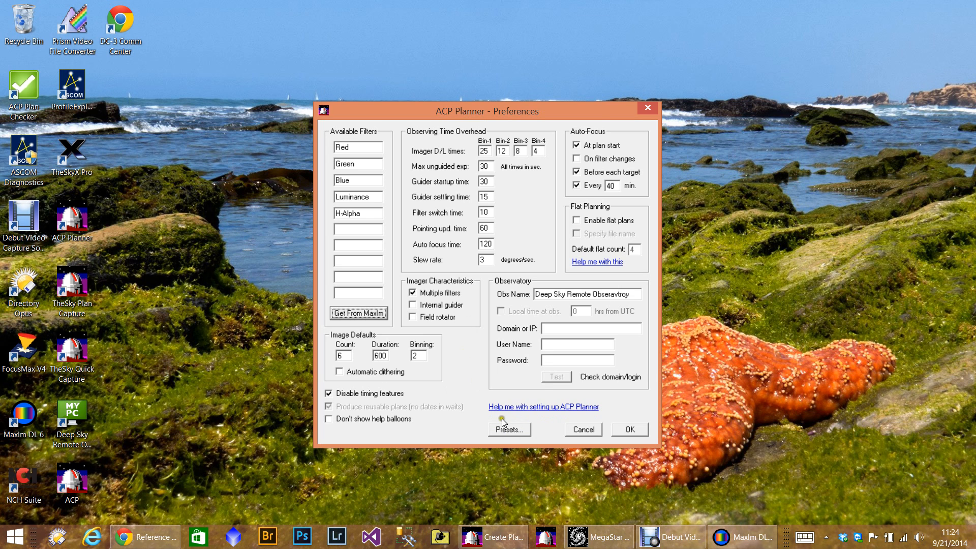
# Create a new imaging preset named LRGB.
pyautogui.click(508, 430)
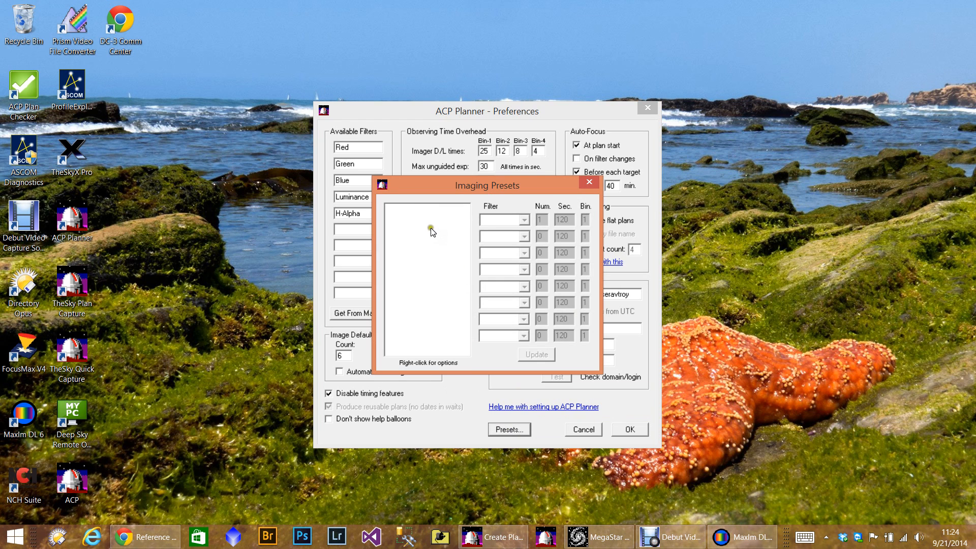
pyautogui.rightClick(406, 221)
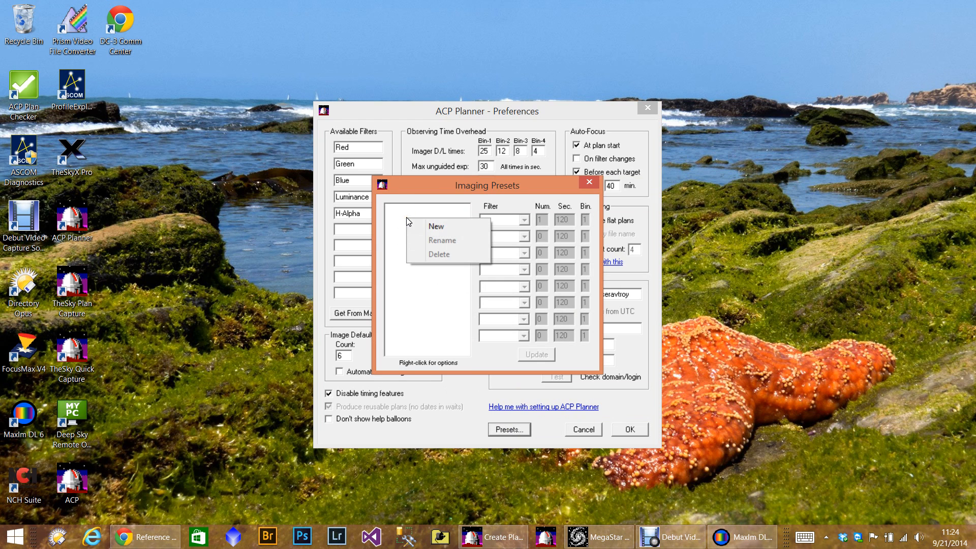
pyautogui.click(419, 225)
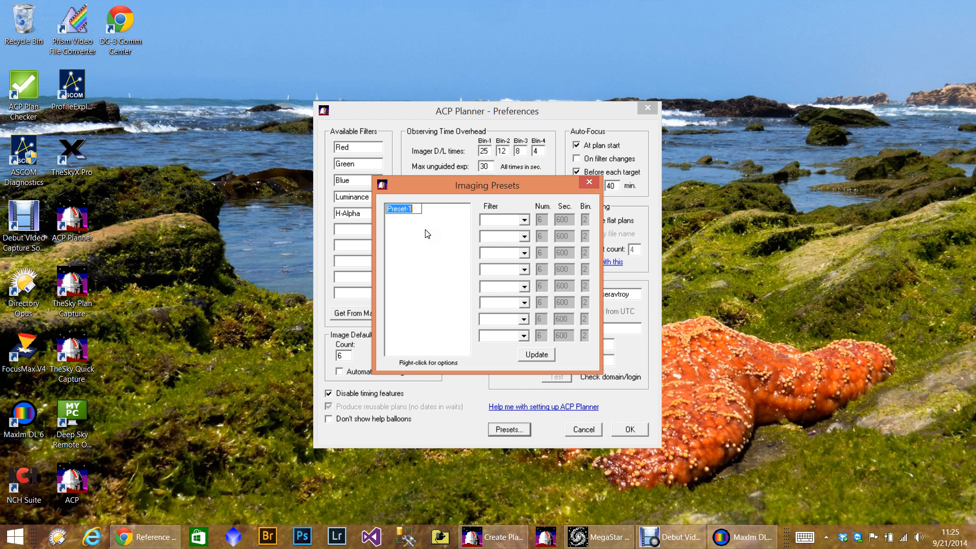
pyautogui.write('LRGB')
pyautogui.press('Return')
# Assign the Luminance, Red, Green and Blue filters, in that order, to the first four rows of the LRGB preset.
pyautogui.click(519, 224)
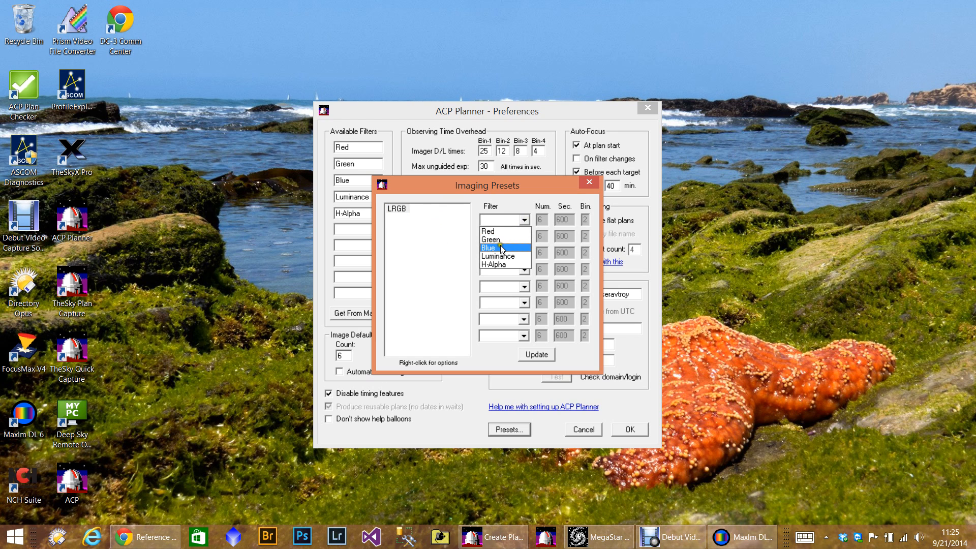
pyautogui.click(522, 250)
pyautogui.click(523, 237)
pyautogui.click(516, 248)
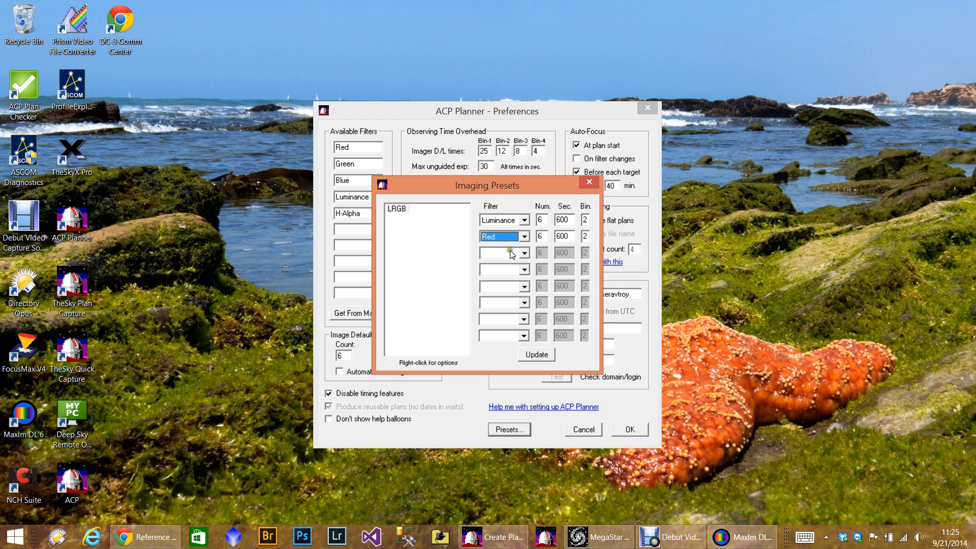
pyautogui.click(523, 253)
pyautogui.click(500, 272)
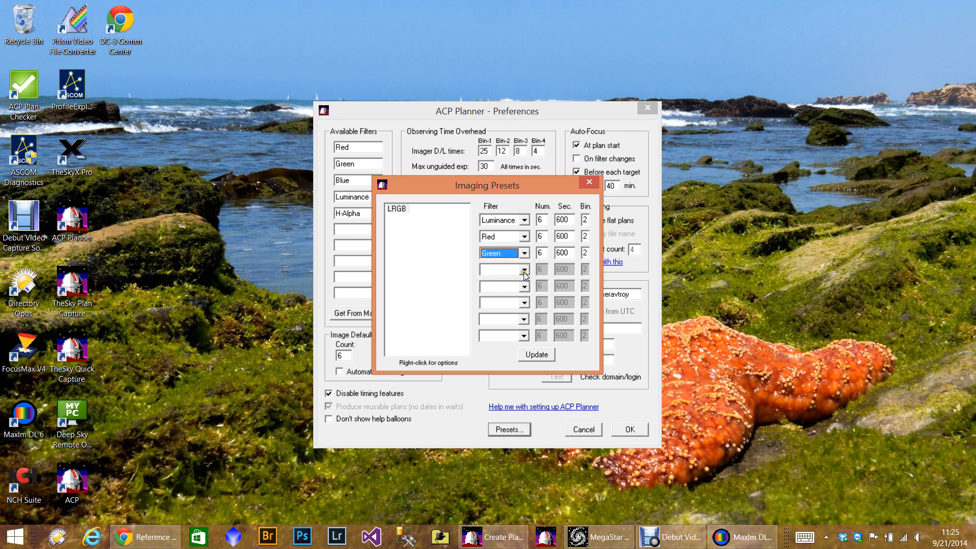
pyautogui.click(524, 268)
pyautogui.click(504, 298)
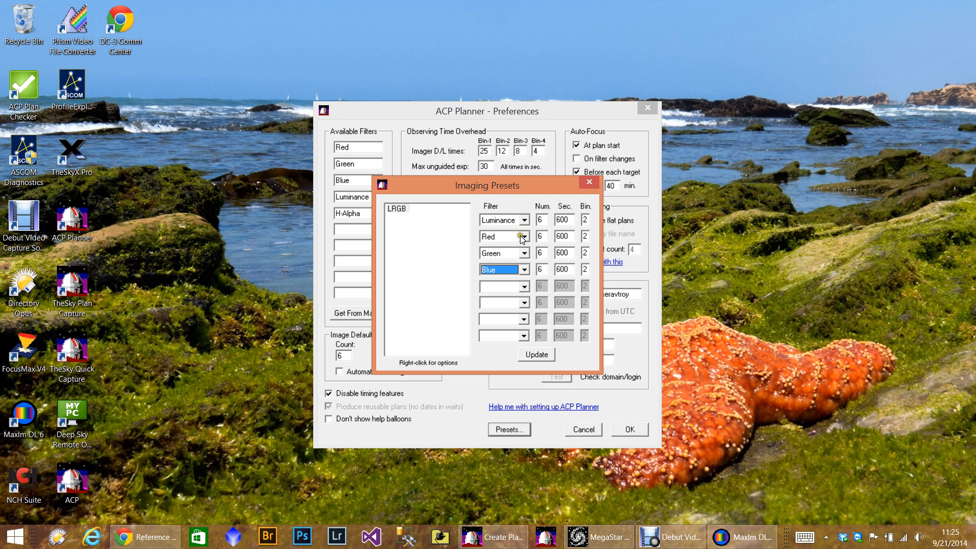
# Set the preset's Luminance binning to 1, update the preset and save the preferences.
pyautogui.click(584, 219)
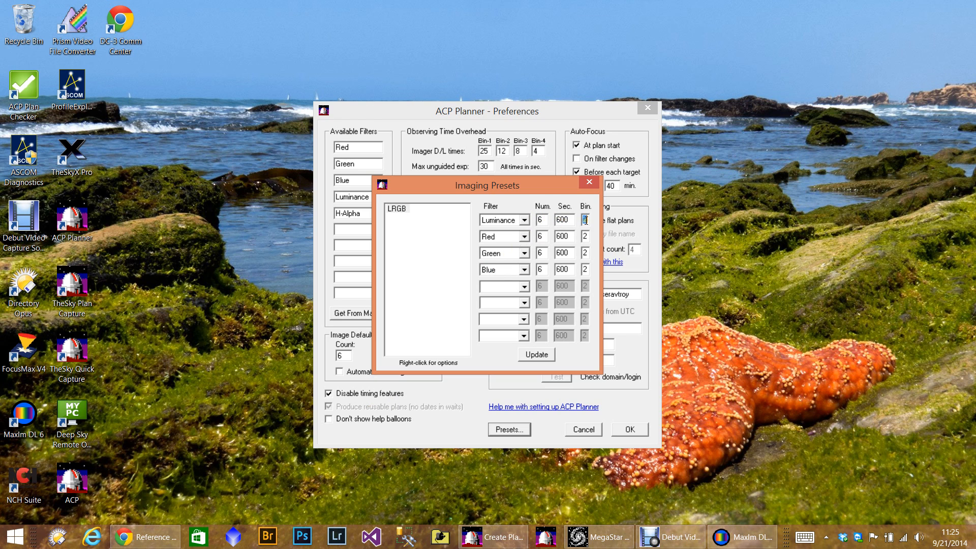
pyautogui.write('1')
pyautogui.click(536, 354)
pyautogui.click(588, 182)
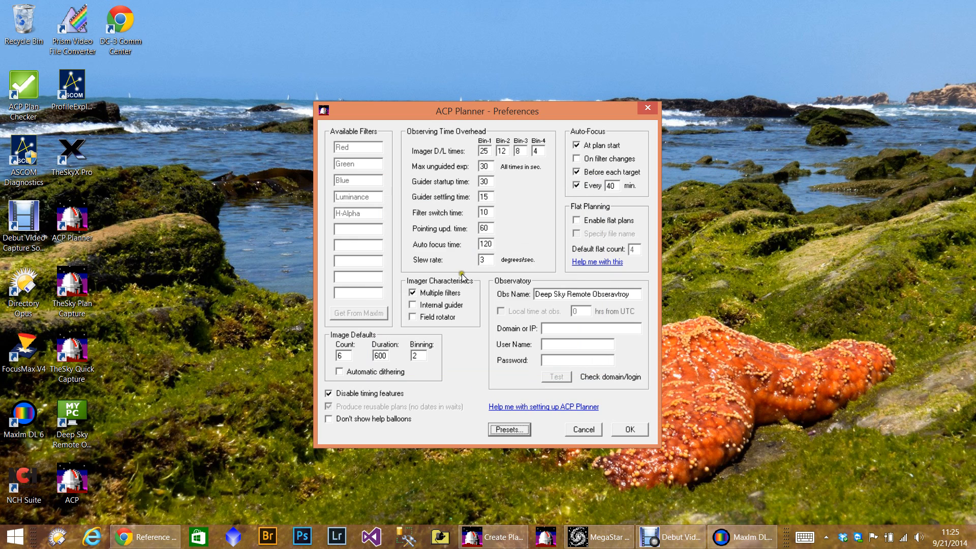
pyautogui.click(628, 426)
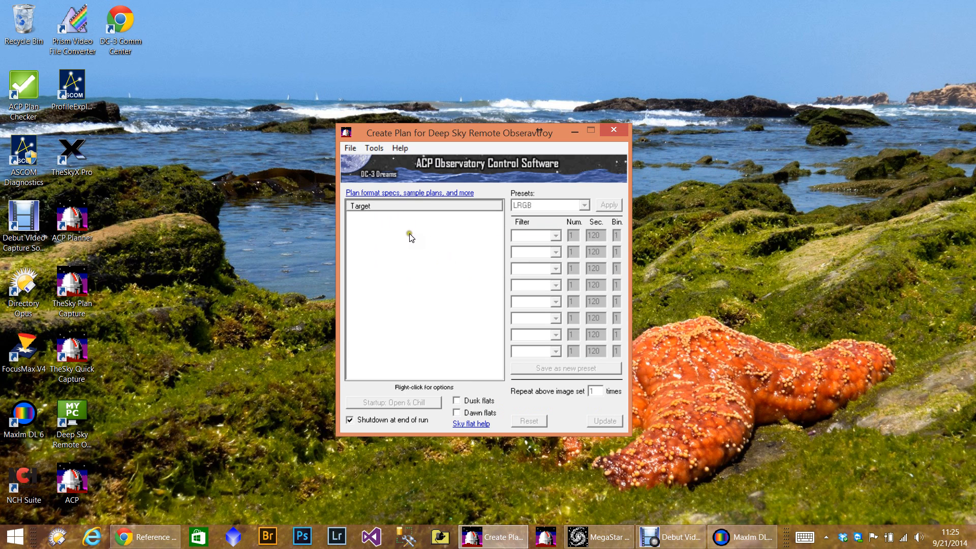
# Start a new plan target named M 66 with its coordinates taken from the deep sky catalog lookup.
pyautogui.rightClick(381, 224)
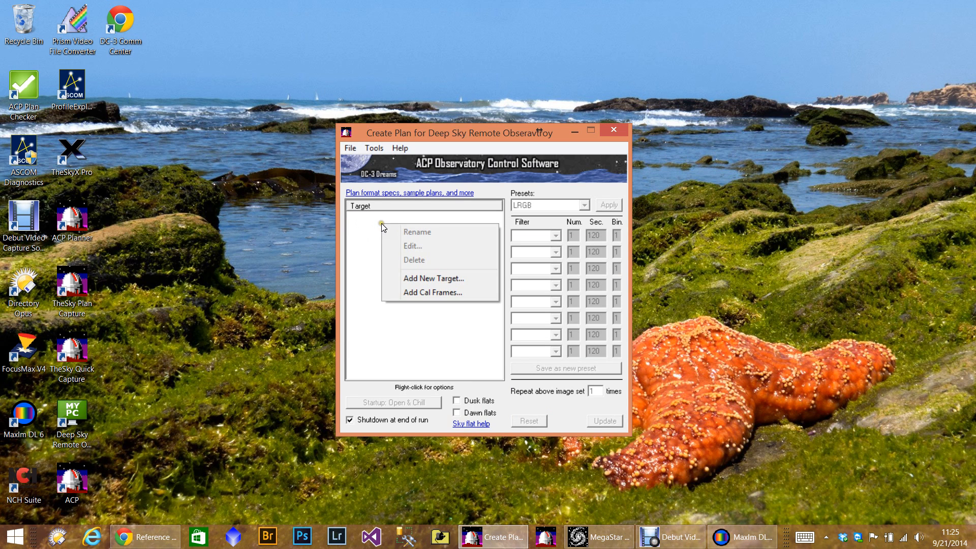
pyautogui.click(418, 279)
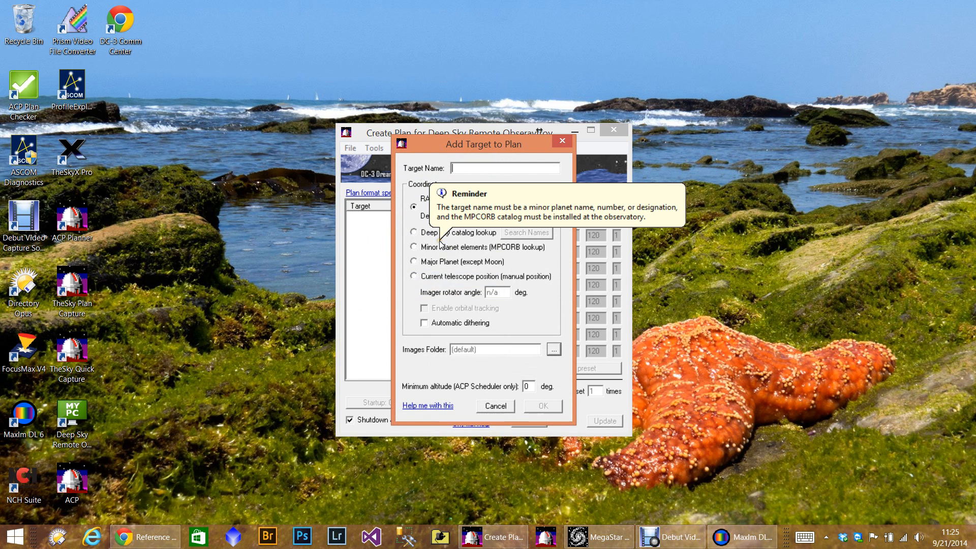
pyautogui.write('M66')
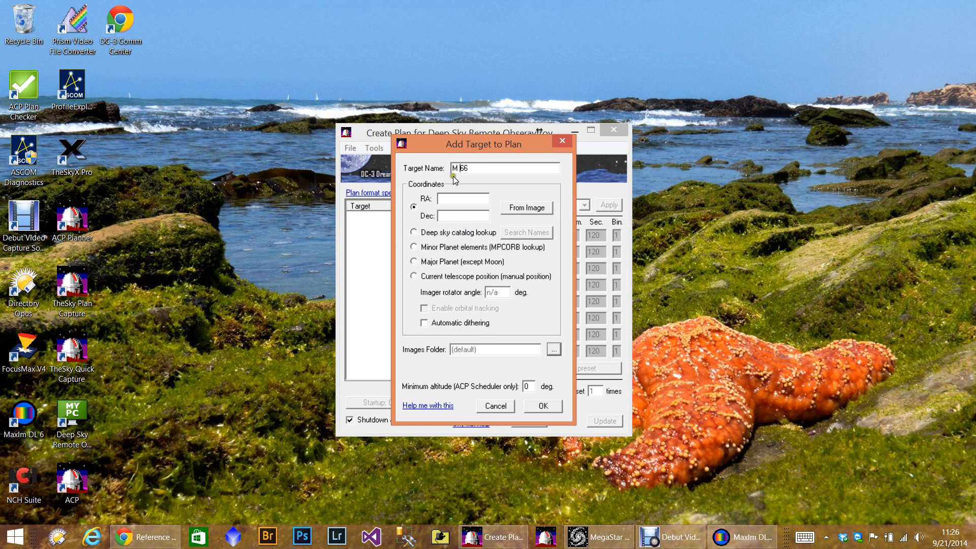
pyautogui.click(427, 233)
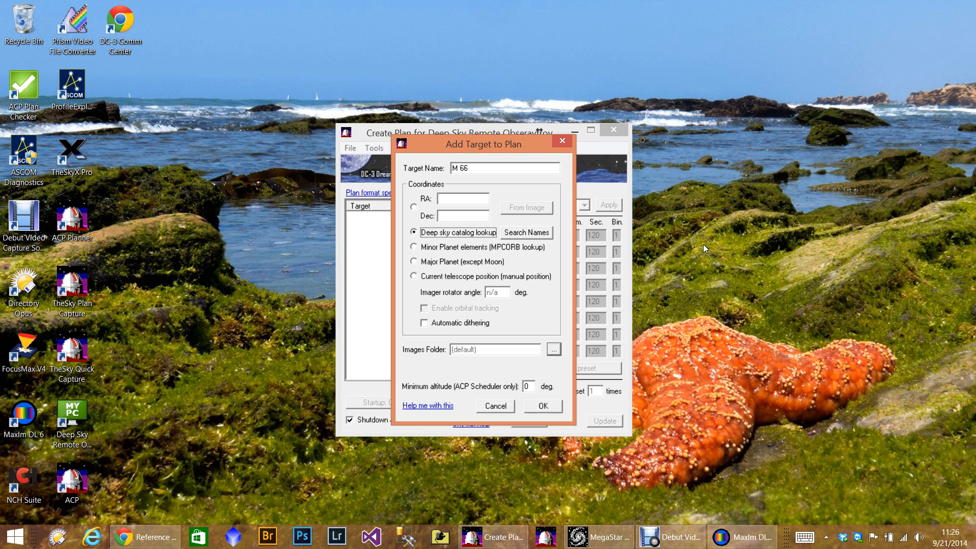
# Search the deep sky catalog for M66, then repeat the search as M 66 with a space.
pyautogui.click(510, 234)
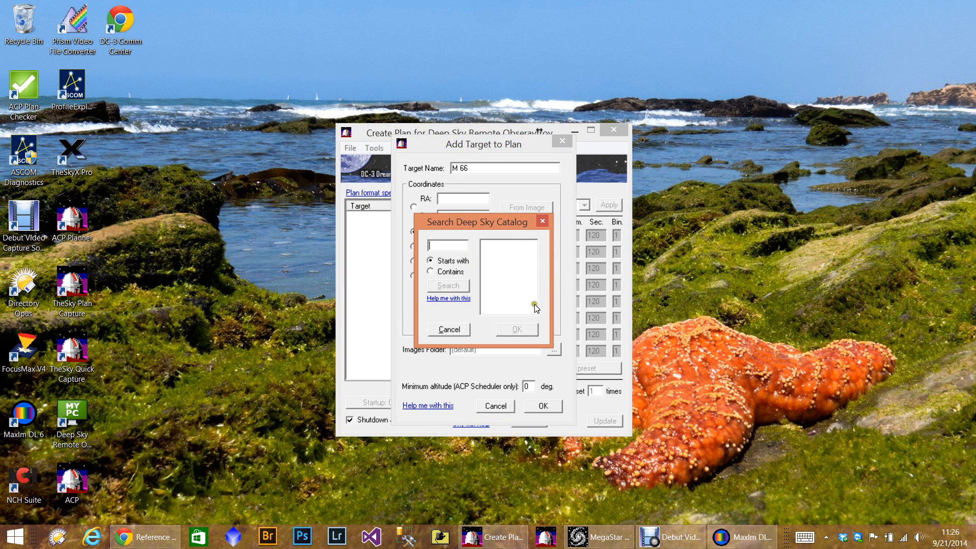
pyautogui.write('M66')
pyautogui.click(458, 285)
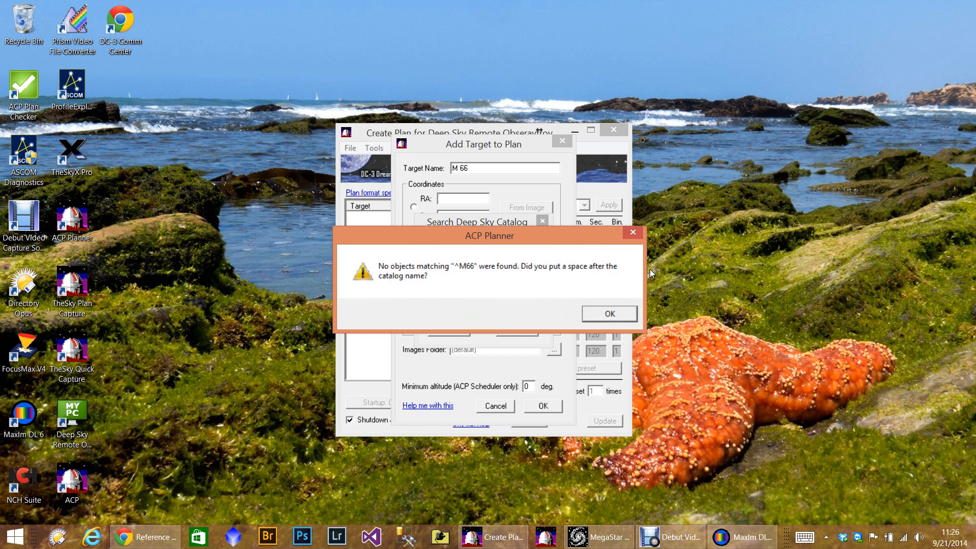
pyautogui.click(607, 314)
pyautogui.click(437, 247)
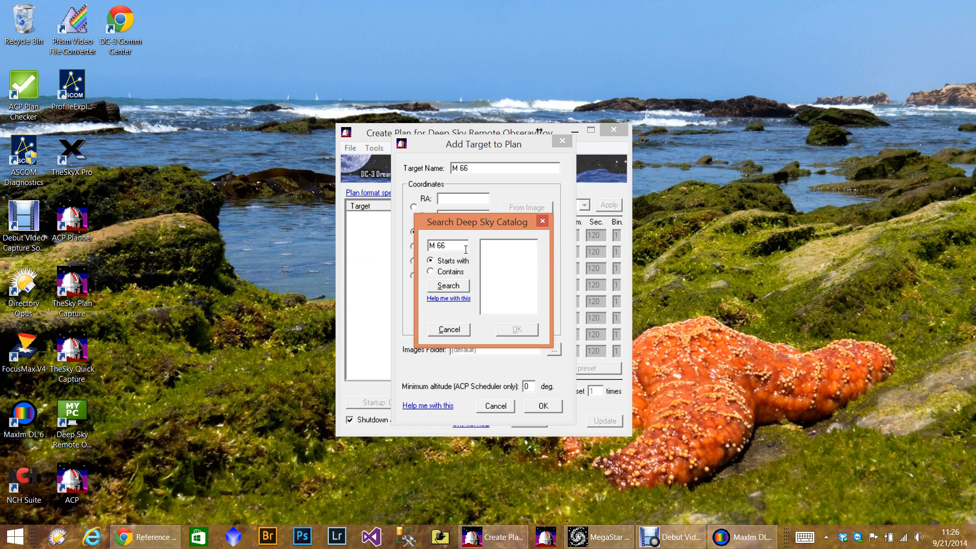
pyautogui.click(448, 286)
# Search the deep sky catalog for Sh 2-101 and close the search without selecting an object.
pyautogui.click(450, 249)
pyautogui.write('Sh2-101')
pyautogui.click(454, 287)
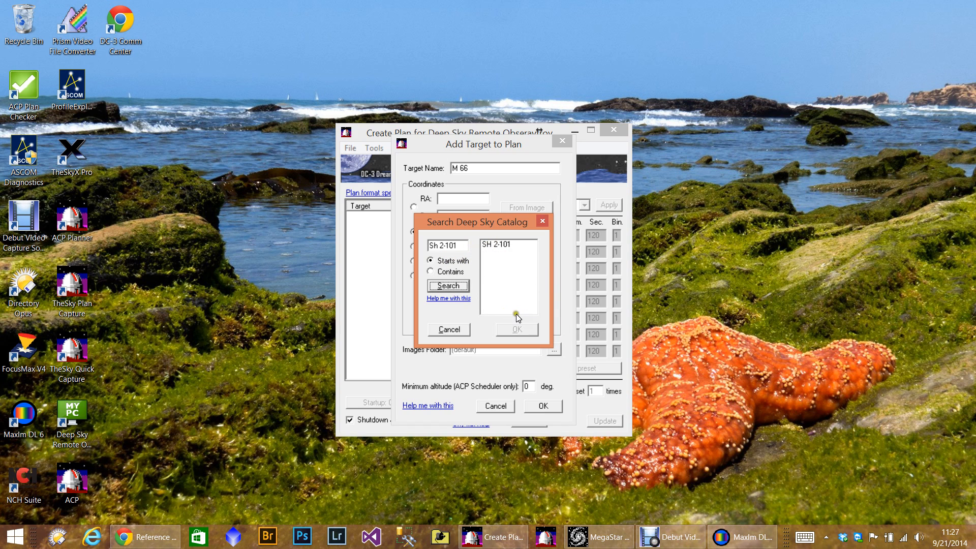
pyautogui.click(542, 222)
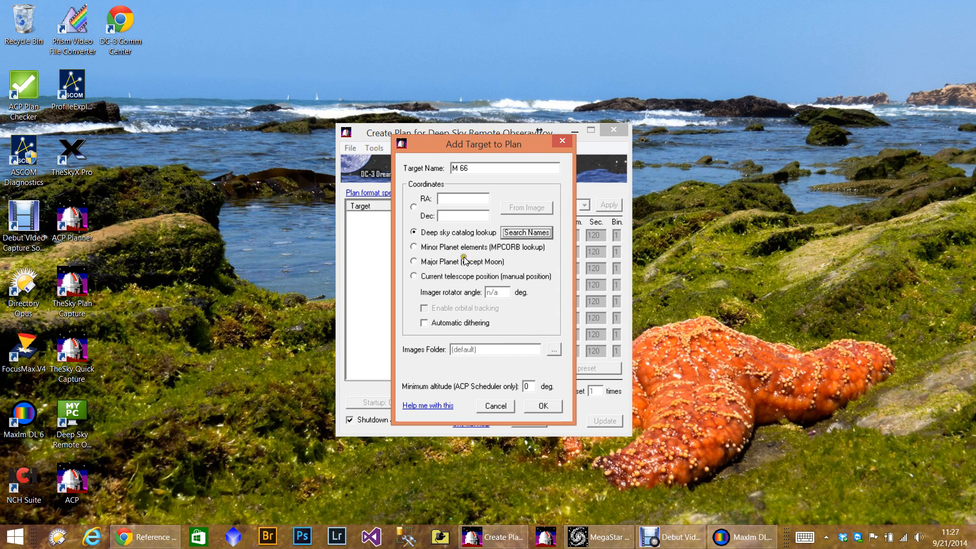
# Add the M 66 target to the plan and update it with 12 Luminance exposures of 600 seconds at binning 2.
pyautogui.click(540, 407)
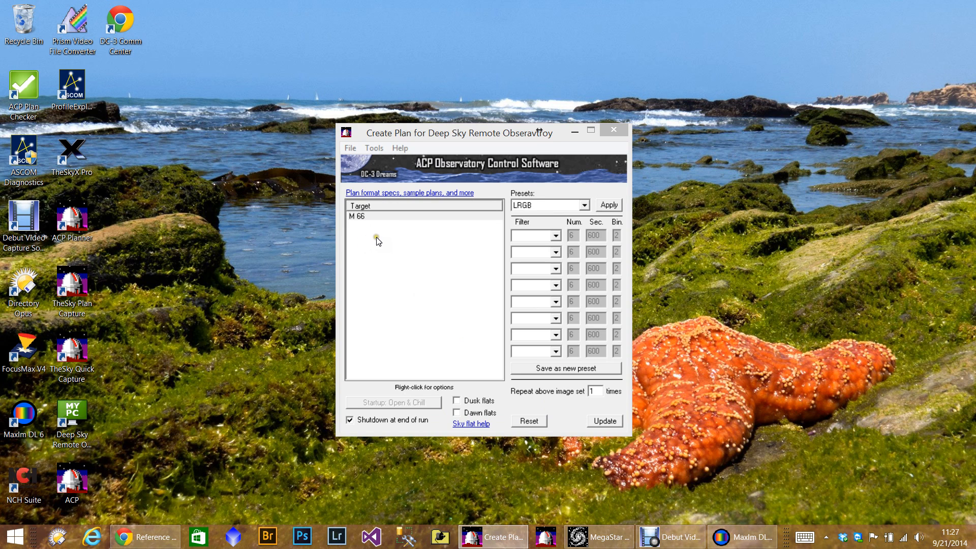
pyautogui.moveTo(384, 236)
pyautogui.mouseDown()
pyautogui.moveTo(363, 229)
pyautogui.moveTo(486, 237)
pyautogui.mouseUp()
pyautogui.click(555, 235)
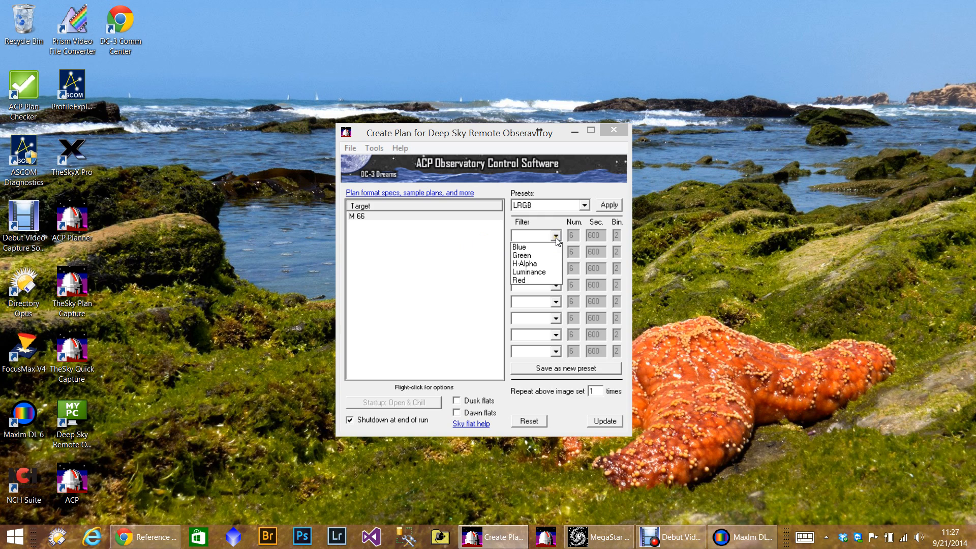
pyautogui.click(540, 272)
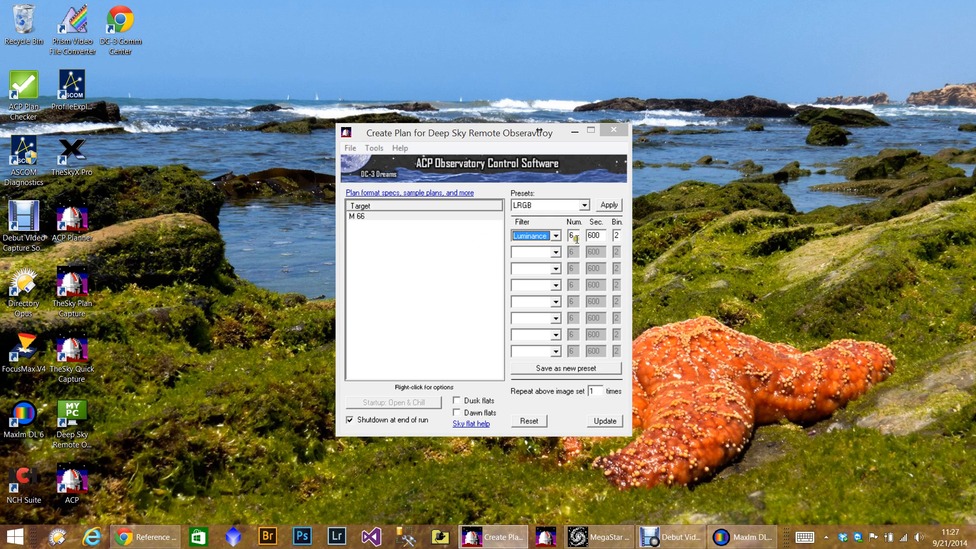
pyautogui.click(576, 237)
pyautogui.write('12')
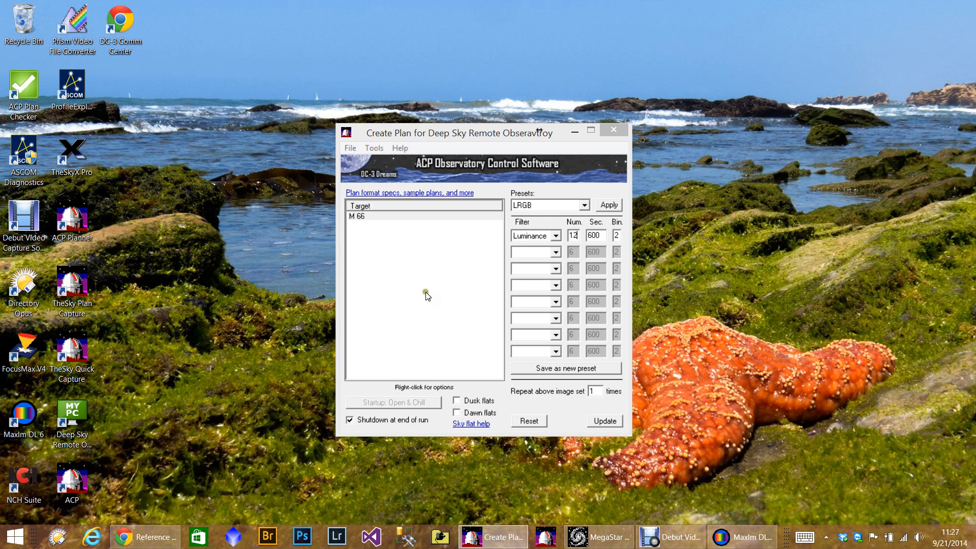
pyautogui.click(426, 294)
pyautogui.click(587, 420)
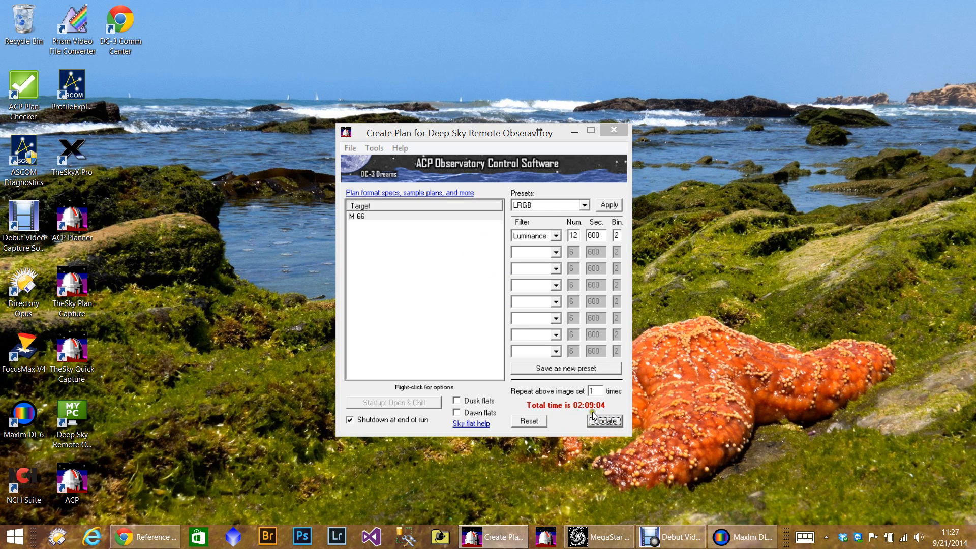
pyautogui.click(594, 416)
pyautogui.click(348, 421)
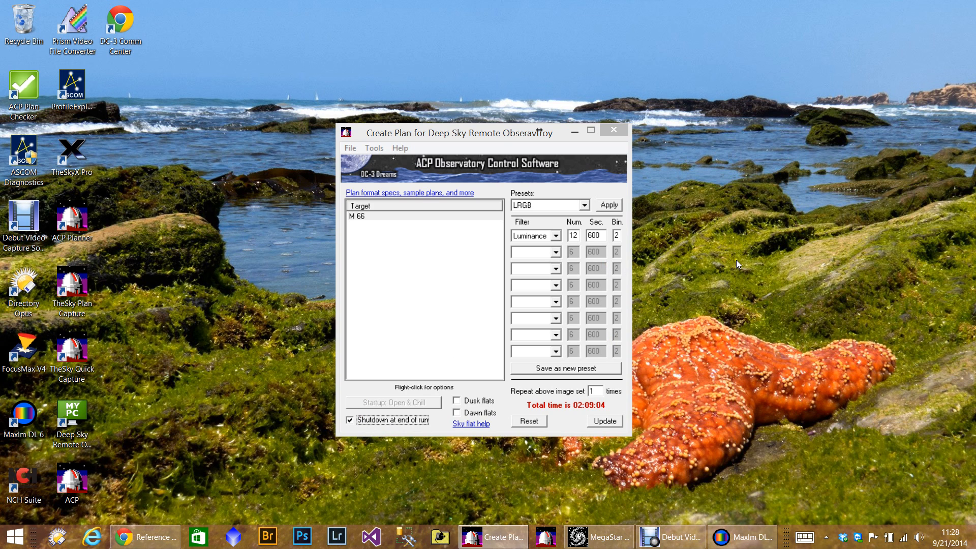
# Switch to MegaStar and review which deep-sky catalogs can be turned off, leaving the catalog filter unchanged.
pyautogui.moveTo(476, 140); pyautogui.dragTo(322, 107)
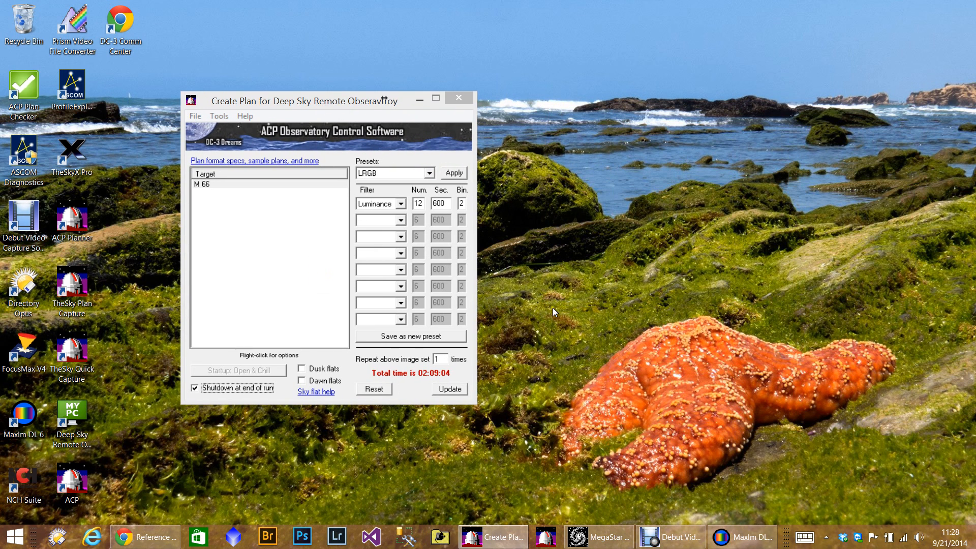
pyautogui.click(597, 536)
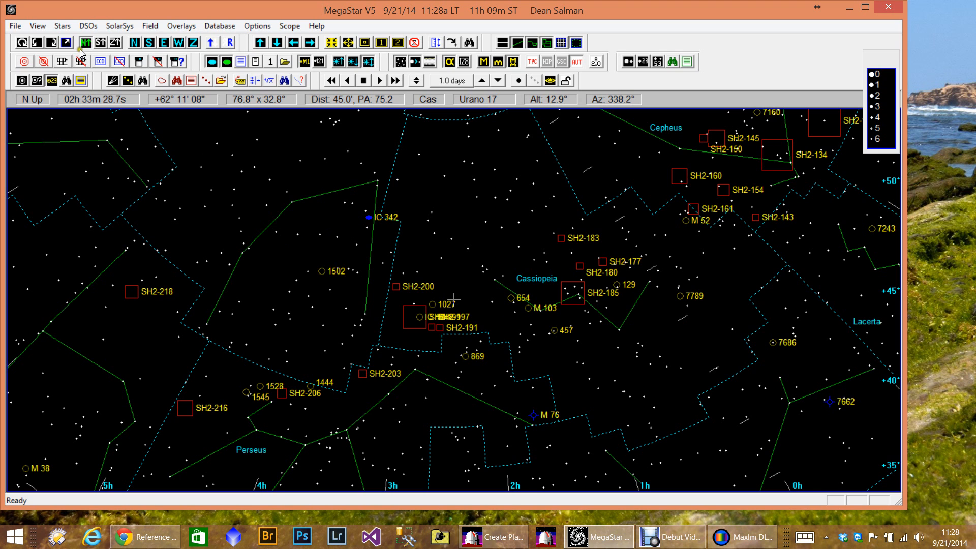
pyautogui.click(88, 26)
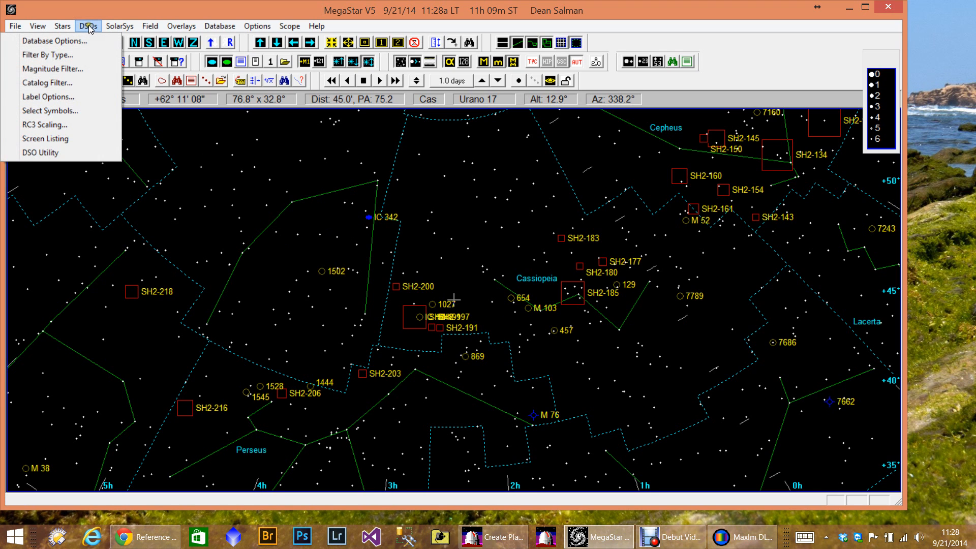
pyautogui.click(60, 82)
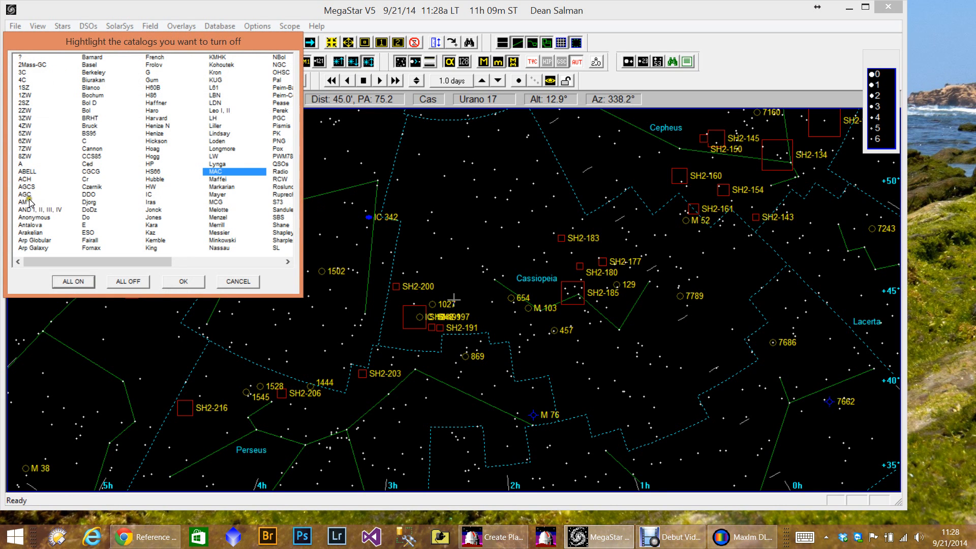
pyautogui.moveTo(74, 263)
pyautogui.mouseDown()
pyautogui.moveTo(186, 261)
pyautogui.moveTo(59, 251)
pyautogui.mouseUp()
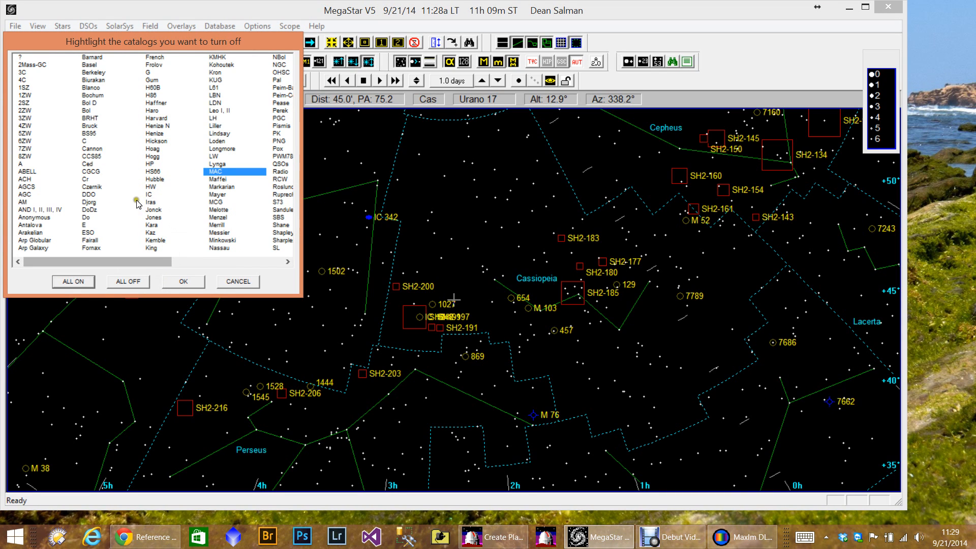
pyautogui.click(237, 282)
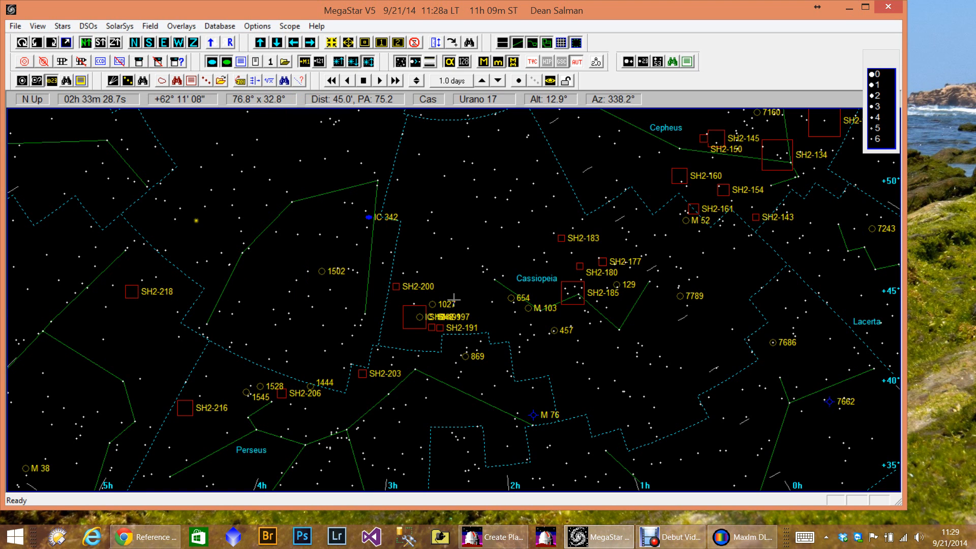
# Set the primary deep-sky object database to Show Full Database.
pyautogui.click(84, 31)
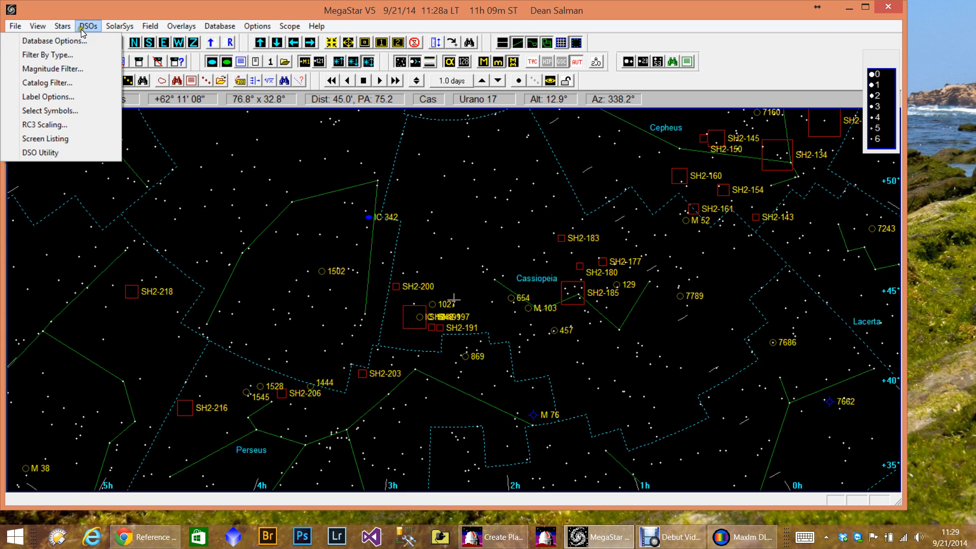
pyautogui.click(89, 41)
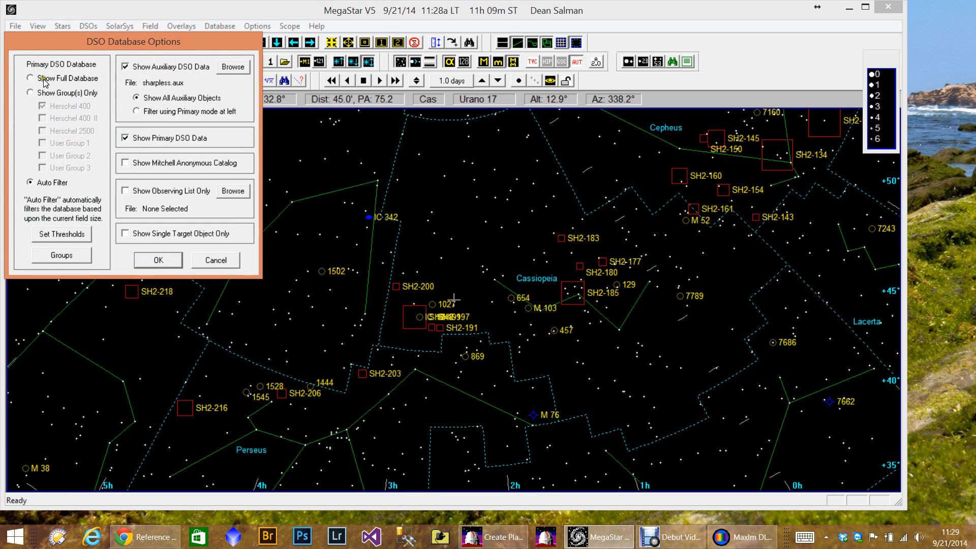
pyautogui.click(44, 78)
pyautogui.click(158, 259)
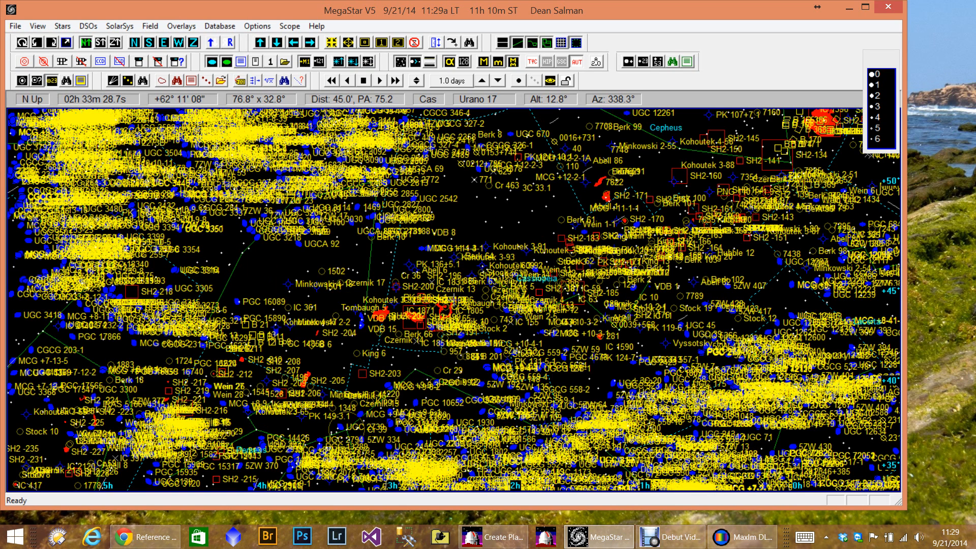
# Zoom the chart to a 2.4° x 1.0° field around NGC 896 and display the RealSky image there.
pyautogui.click(331, 45)
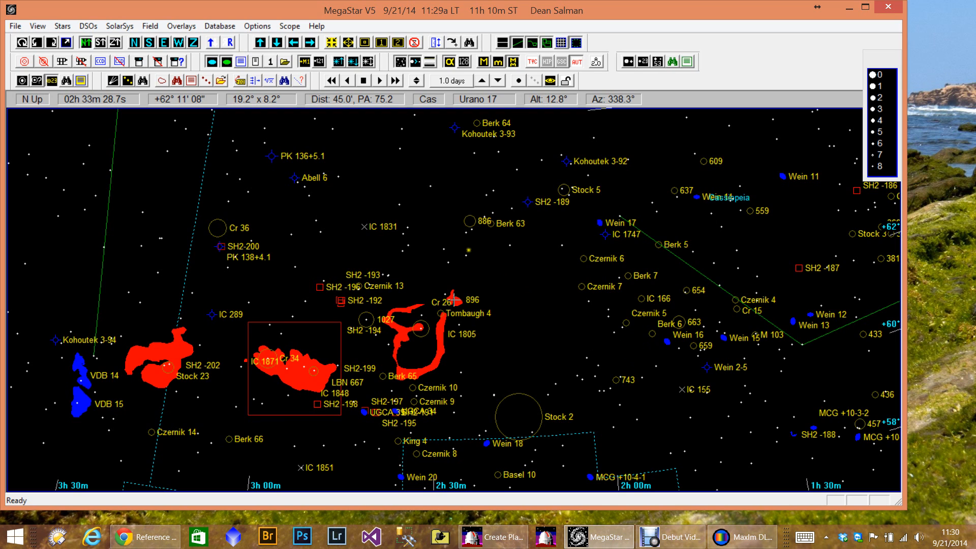
pyautogui.click(331, 42)
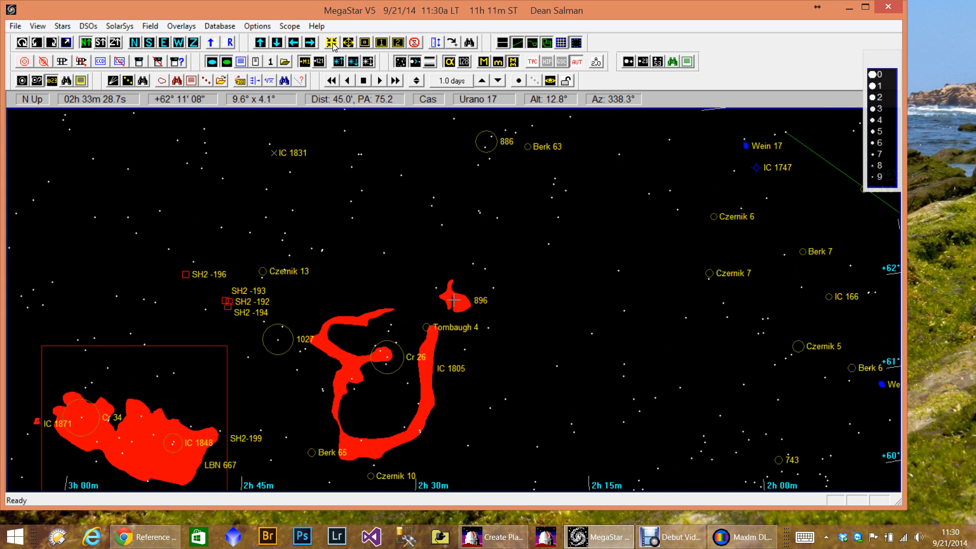
pyautogui.click(331, 43)
pyautogui.click(332, 42)
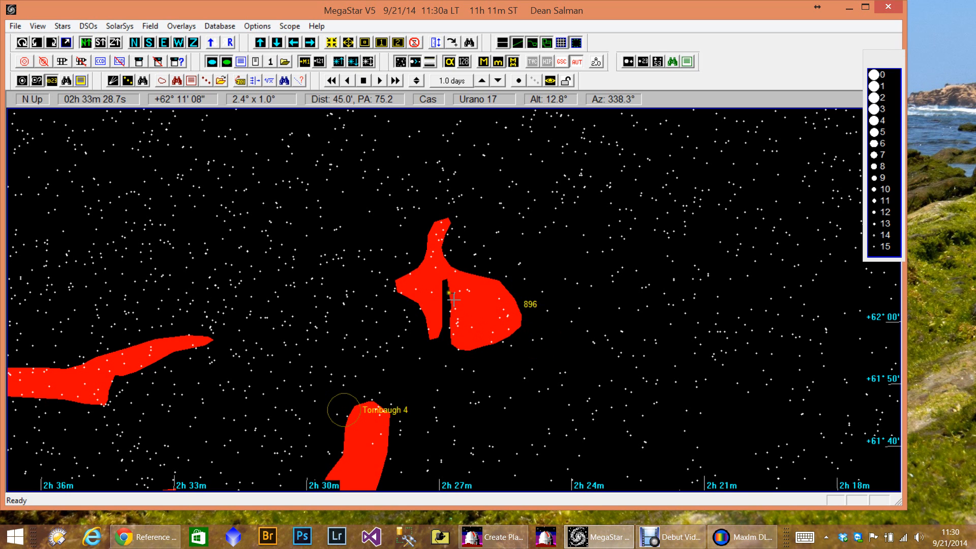
pyautogui.rightClick(444, 282)
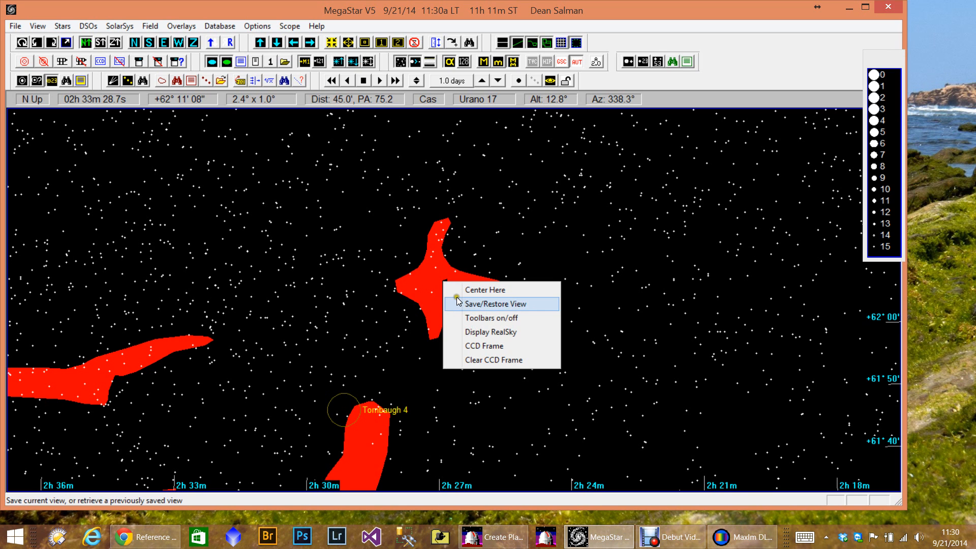
pyautogui.click(475, 333)
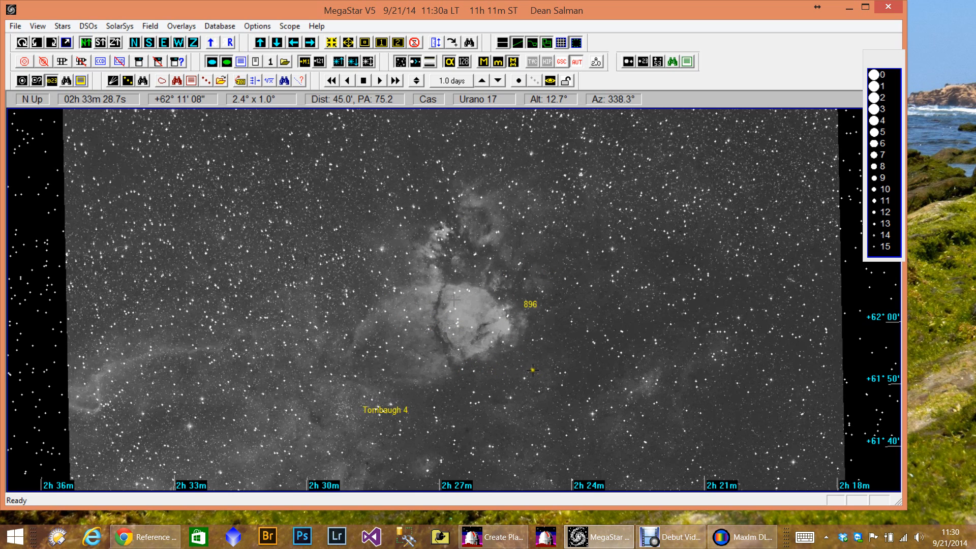
# Center the chart near the NGC 896 nebula and place a CCD frame around the nebula and its upper extension.
pyautogui.rightClick(428, 324)
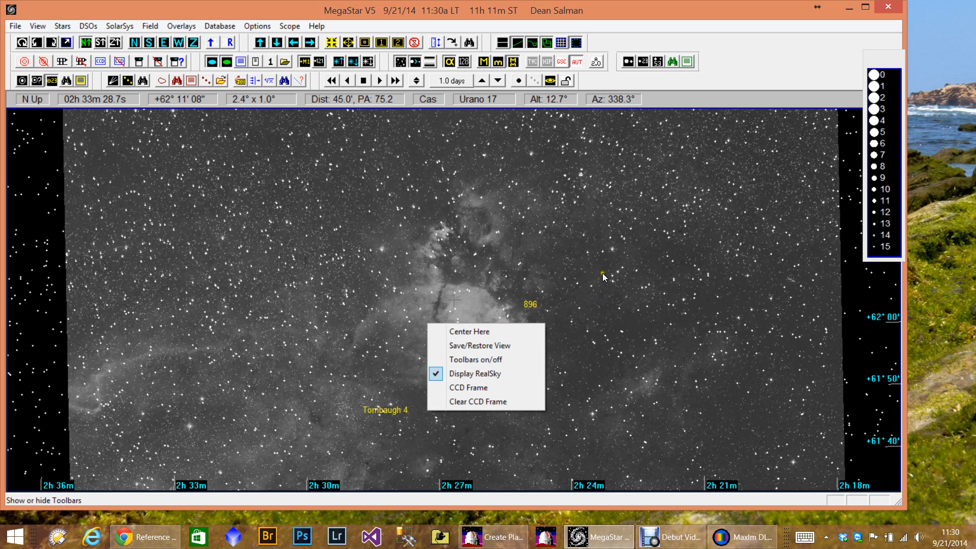
pyautogui.click(588, 267)
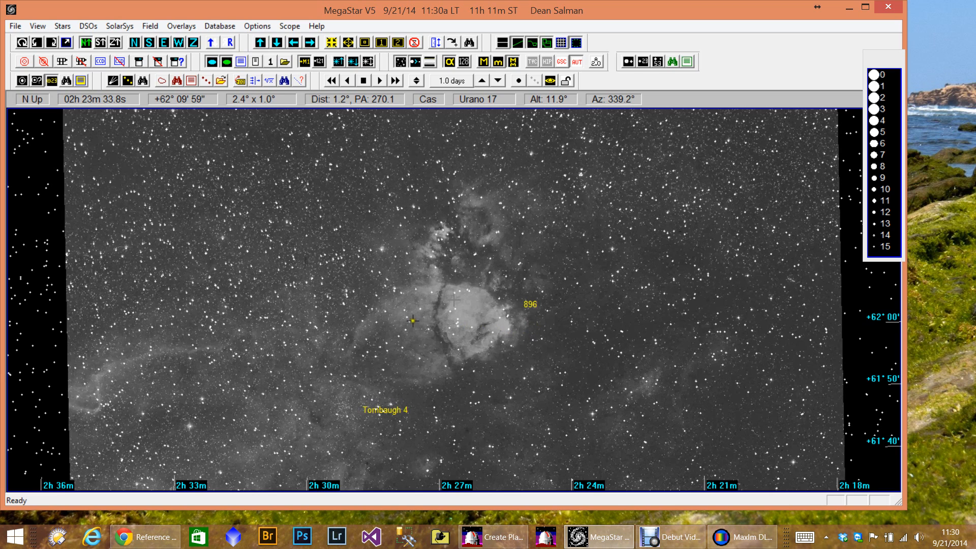
pyautogui.rightClick(438, 327)
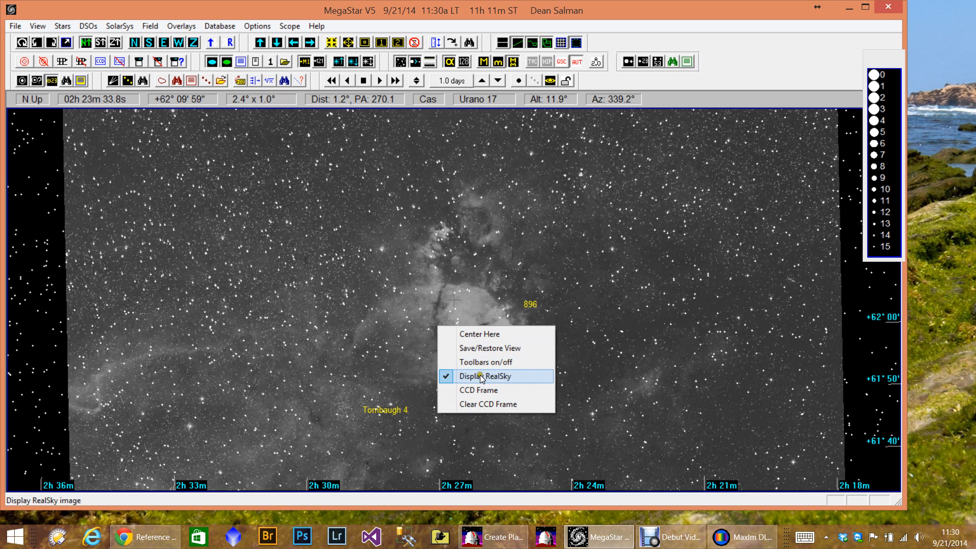
pyautogui.click(479, 334)
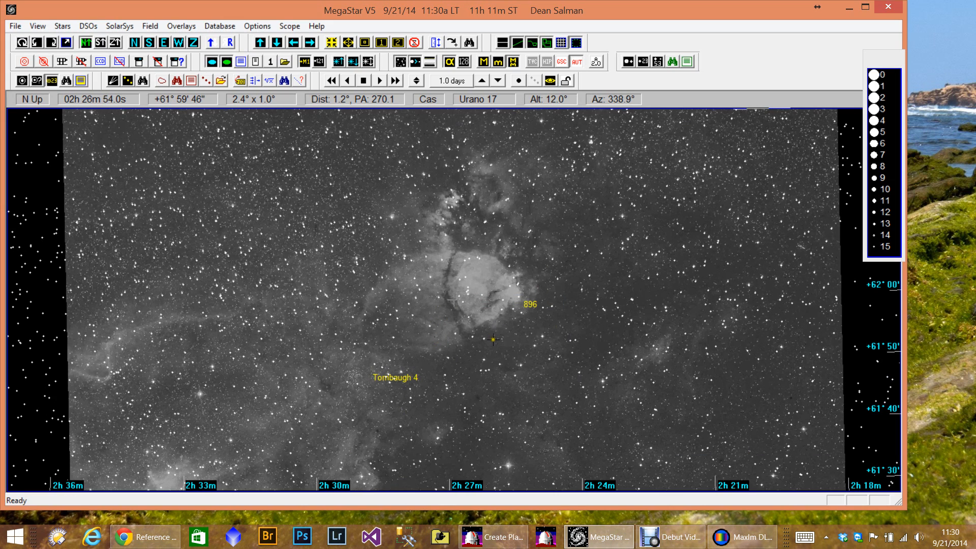
pyautogui.rightClick(414, 315)
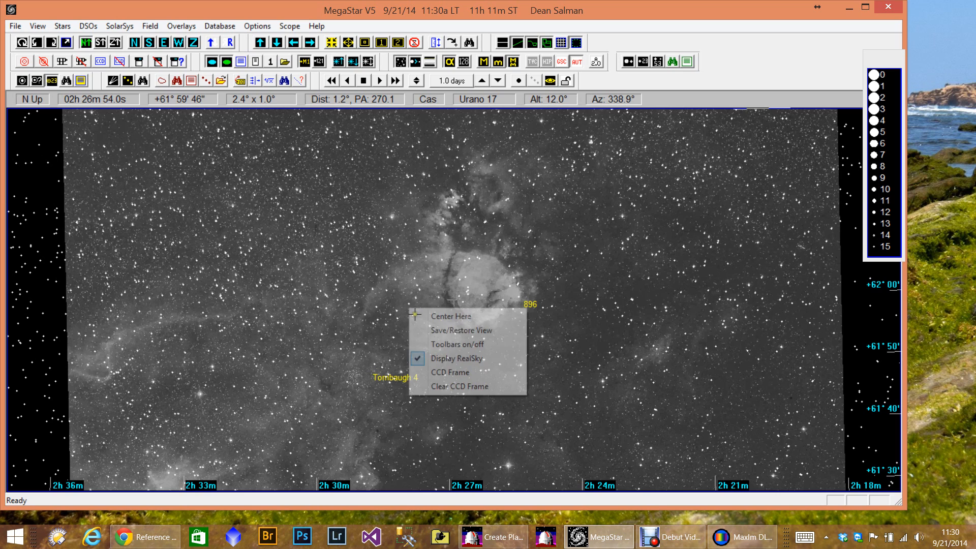
pyautogui.click(447, 372)
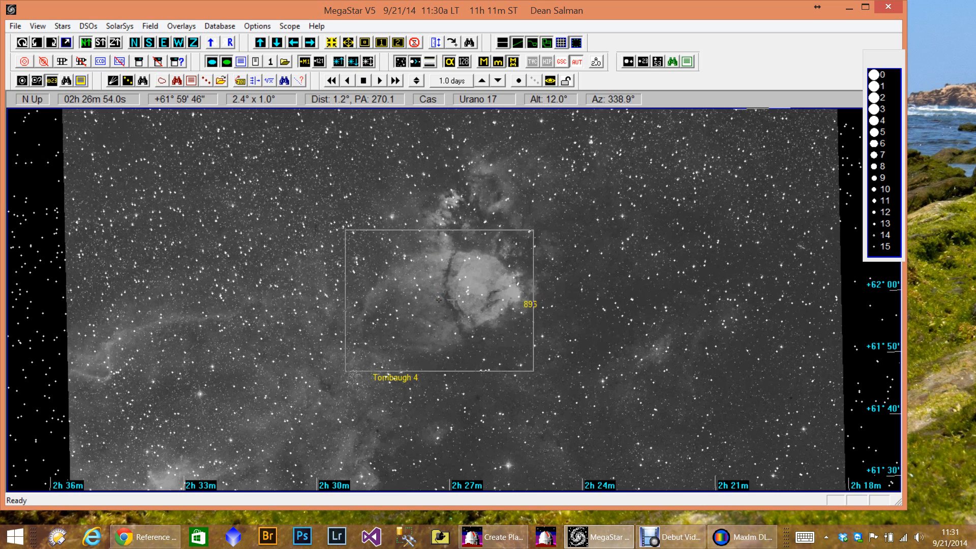
pyautogui.click(454, 244)
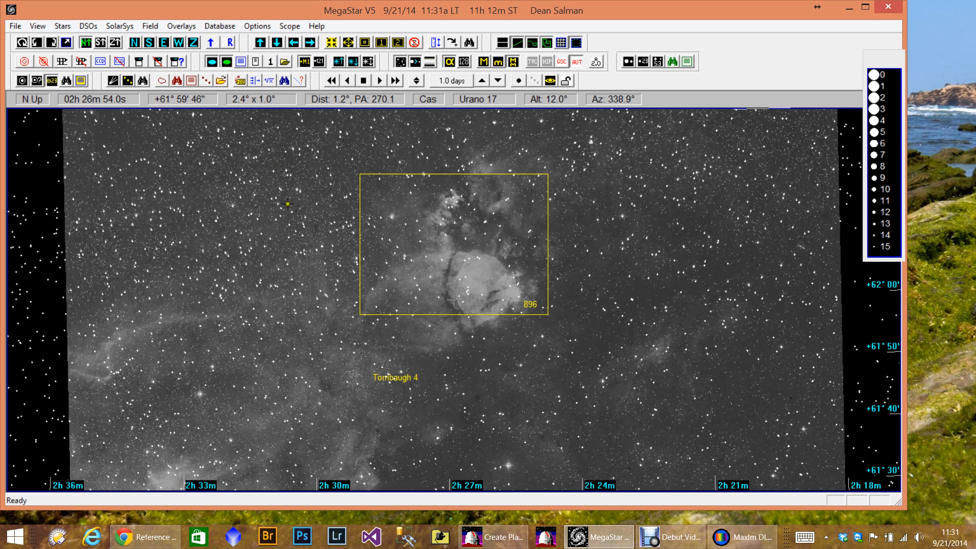
# Check the coordinates and star data at several points outside the CCD frame, closing each star's information.
pyautogui.click(310, 200)
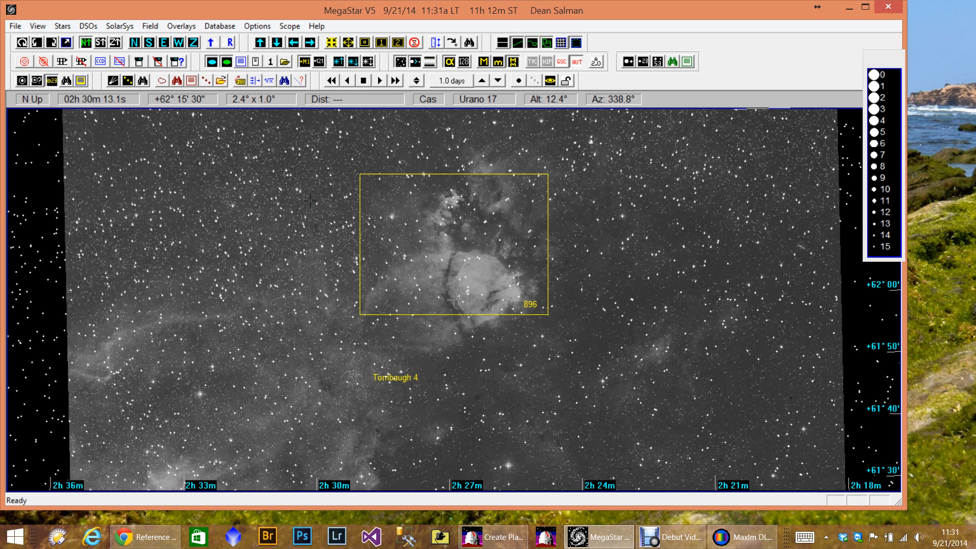
pyautogui.click(272, 262)
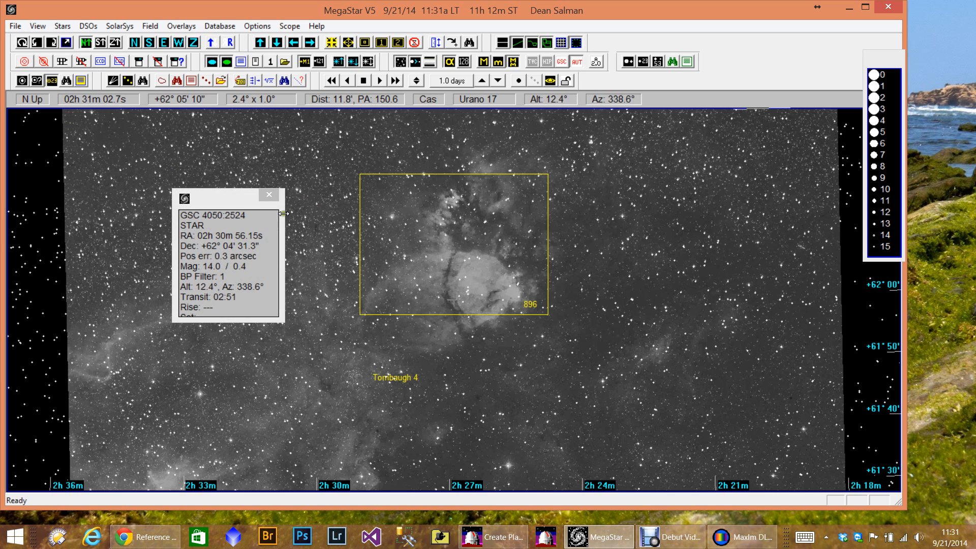
pyautogui.click(271, 195)
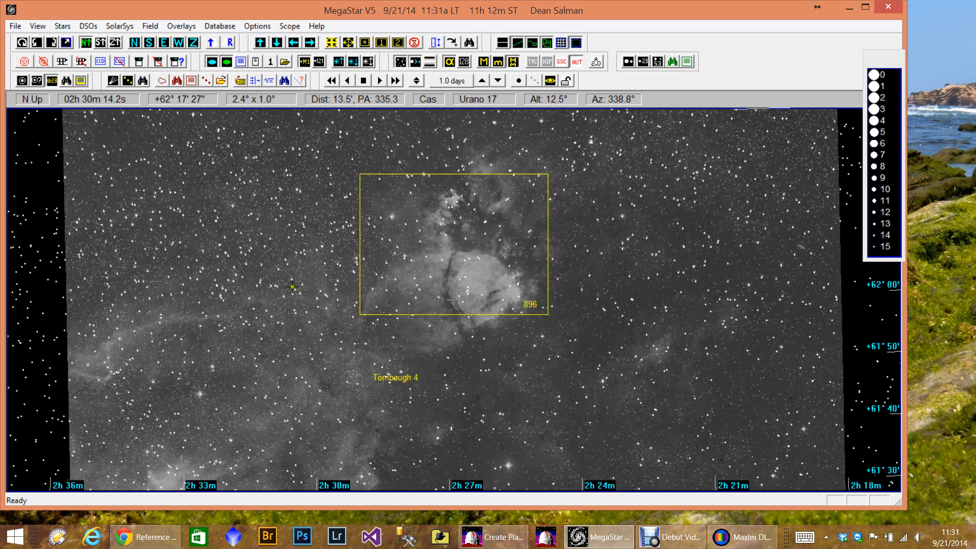
pyautogui.click(283, 294)
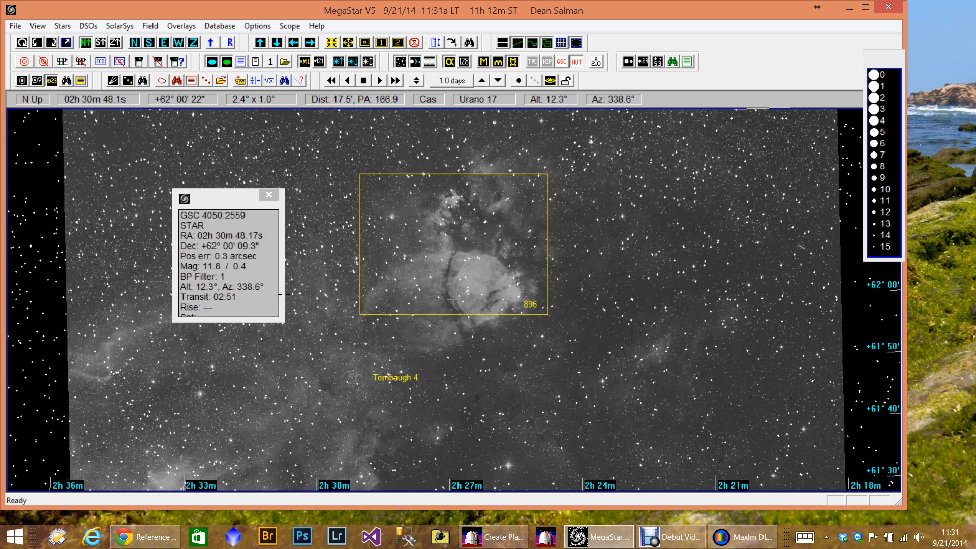
pyautogui.click(269, 196)
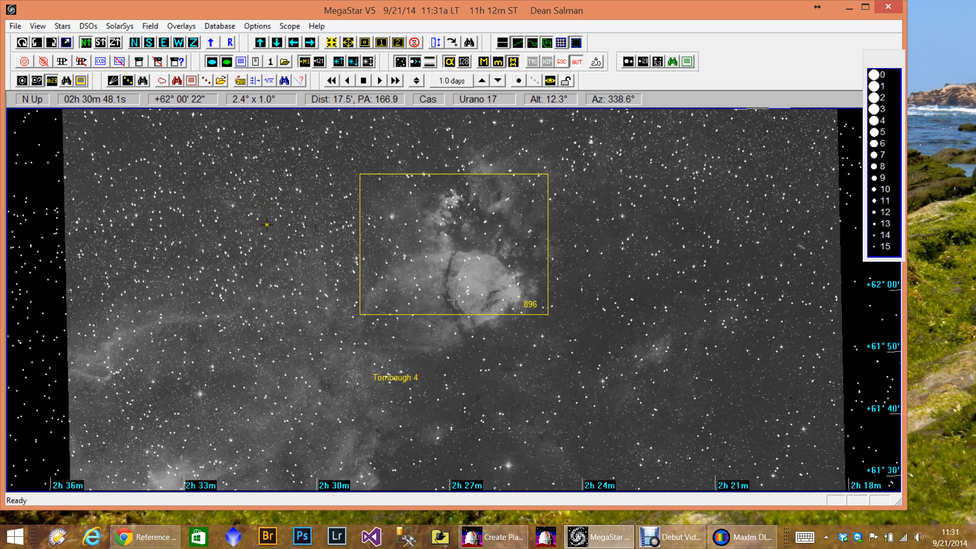
# Read the coordinates at the center of the CCD frame over NGC 896.
pyautogui.click(451, 247)
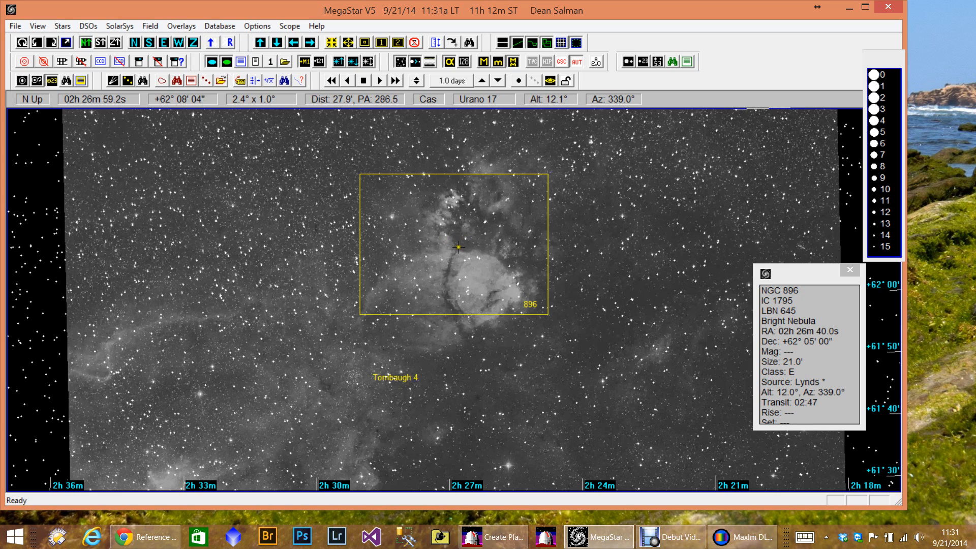
pyautogui.click(462, 246)
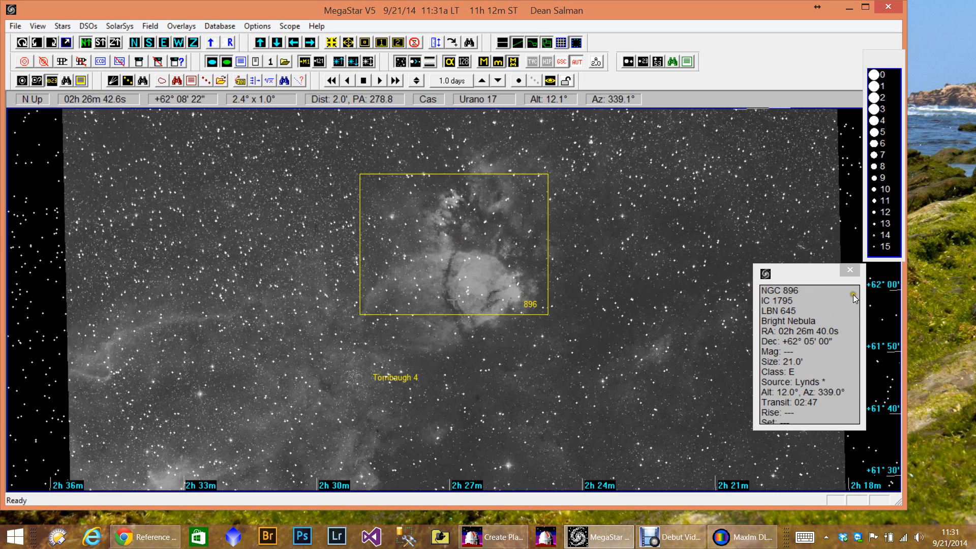
pyautogui.click(850, 271)
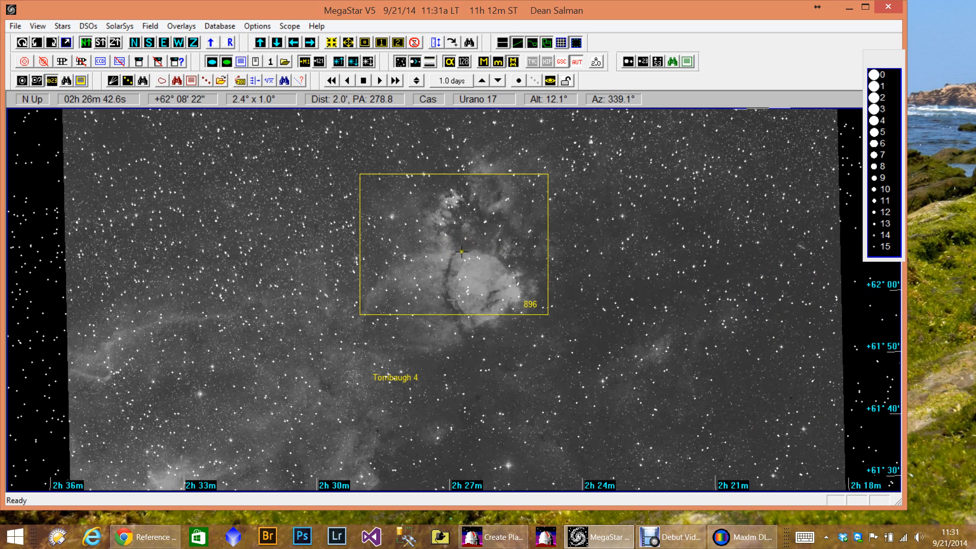
pyautogui.click(459, 248)
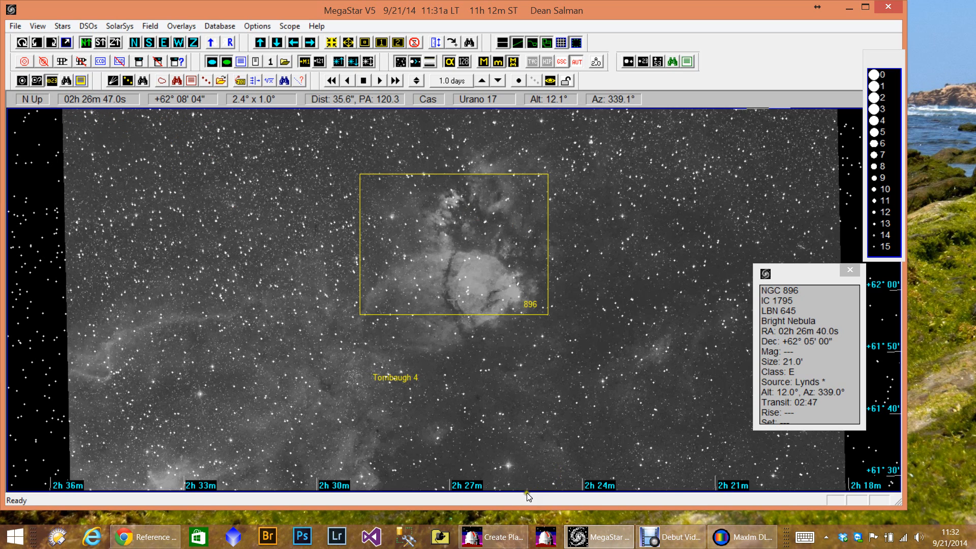
# Switch to ACP Planner and start a new plan target named NGC 896.
pyautogui.click(493, 536)
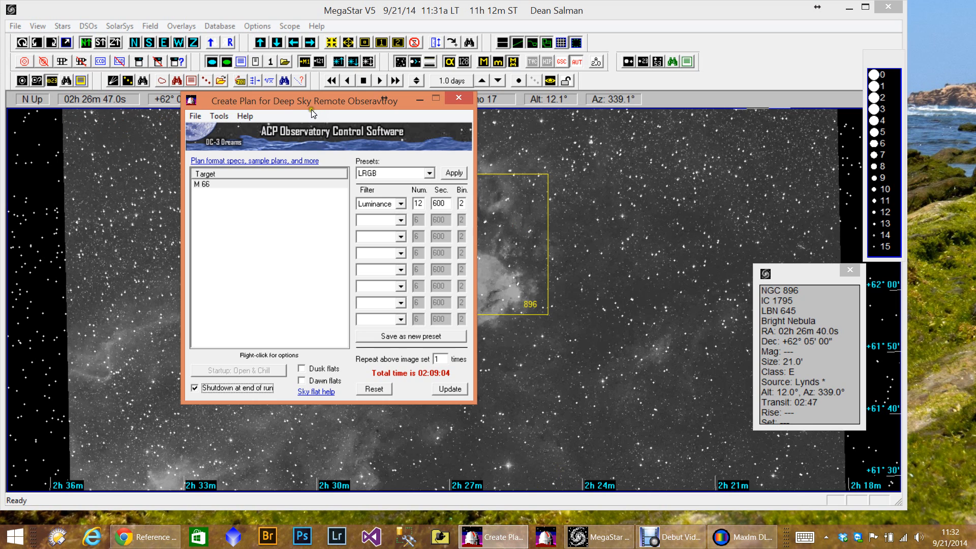
pyautogui.moveTo(311, 109); pyautogui.dragTo(425, 156)
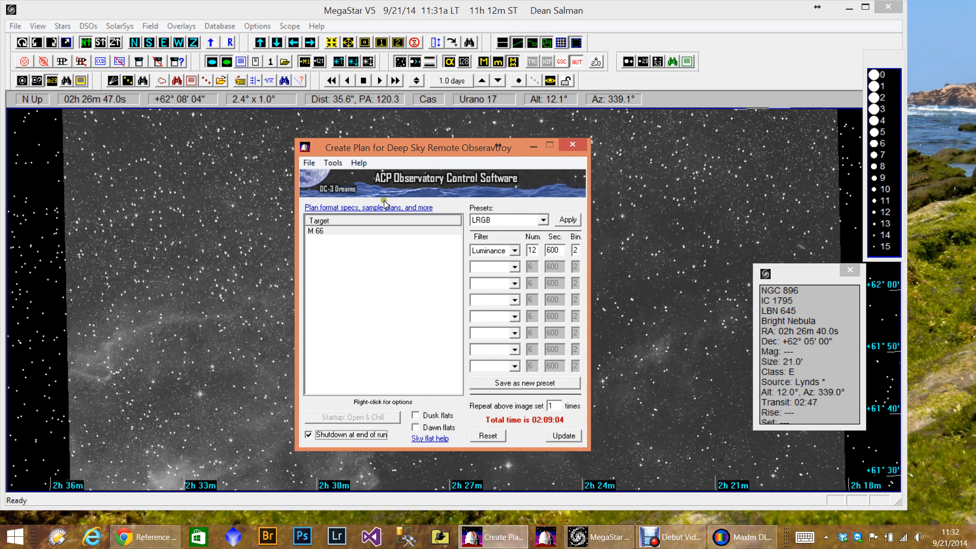
pyautogui.rightClick(335, 259)
pyautogui.click(382, 309)
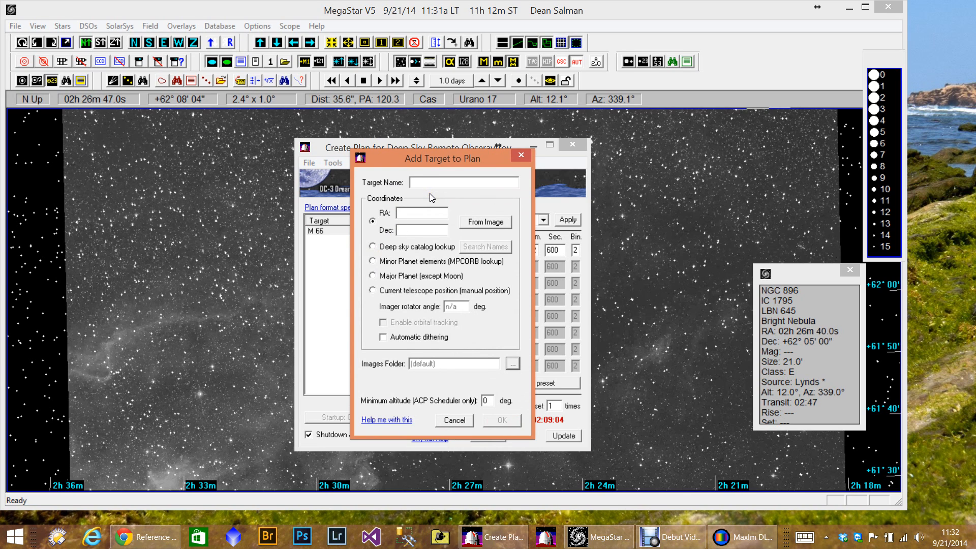
pyautogui.write('NG')
# Set the target's RA to 02 26 47.0 and Dec to +62 08 04, and add it to the plan.
pyautogui.write('0')
pyautogui.write('2 26')
pyautogui.write(' 47')
pyautogui.click(424, 227)
pyautogui.write('+62 08 04')
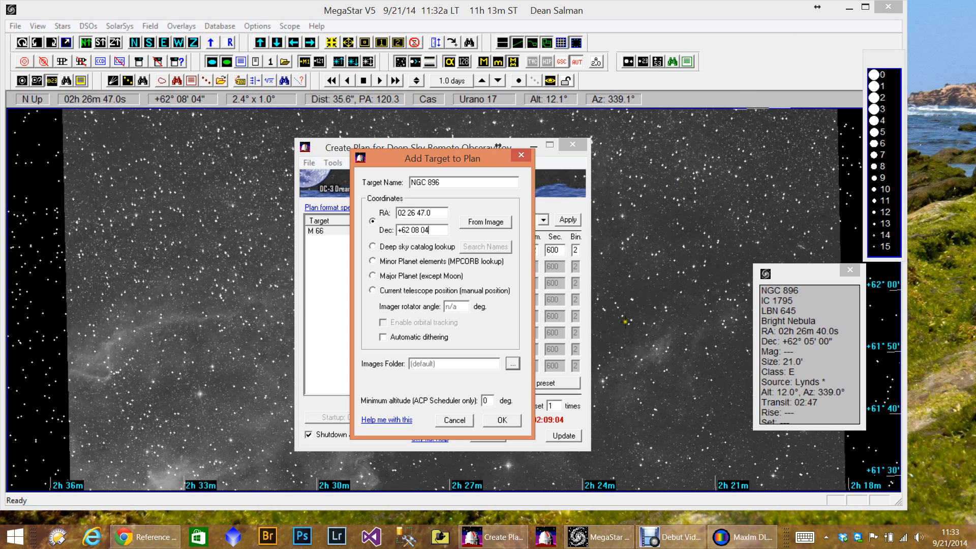
pyautogui.click(498, 416)
pyautogui.click(501, 420)
pyautogui.click(501, 421)
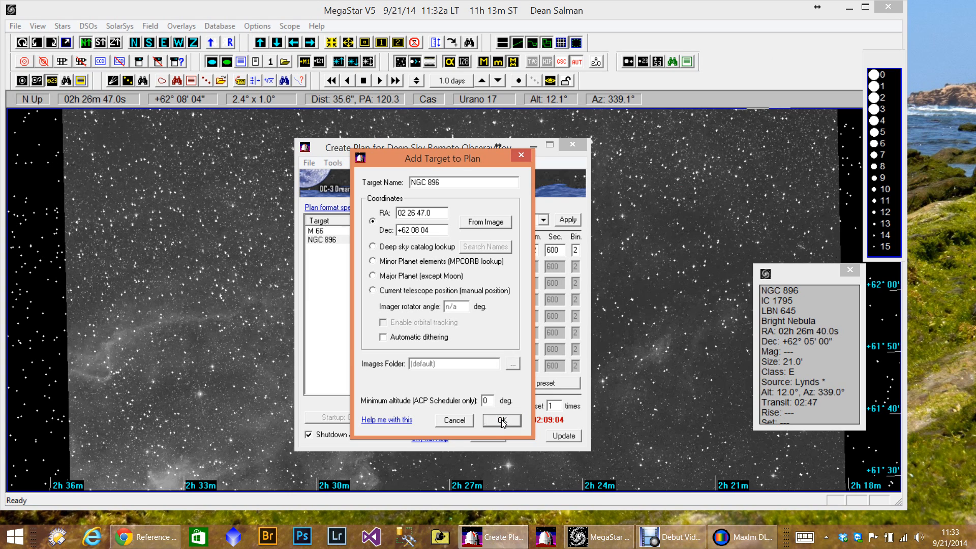
# Apply the LRGB exposure preset to the NGC 896 target in the plan.
pyautogui.click(329, 245)
pyautogui.click(565, 222)
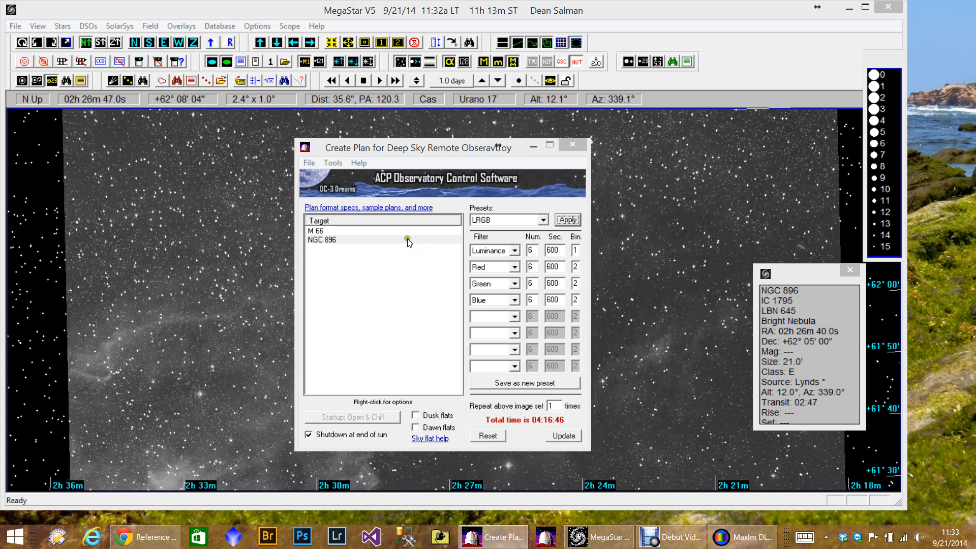
# Switch to MegaStar, view its DSO database utility, and close the utility and minimize MegaStar.
pyautogui.click(285, 7)
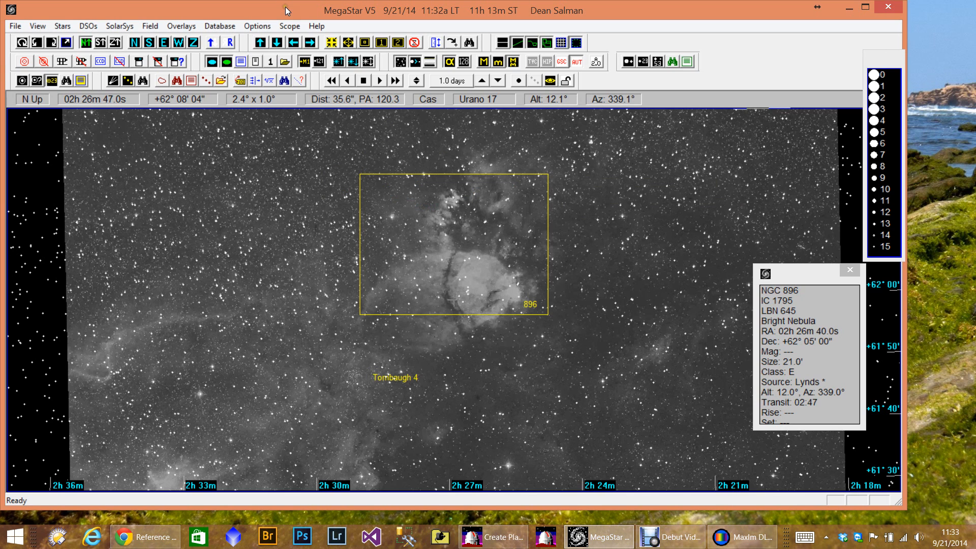
pyautogui.click(205, 29)
pyautogui.moveTo(164, 27)
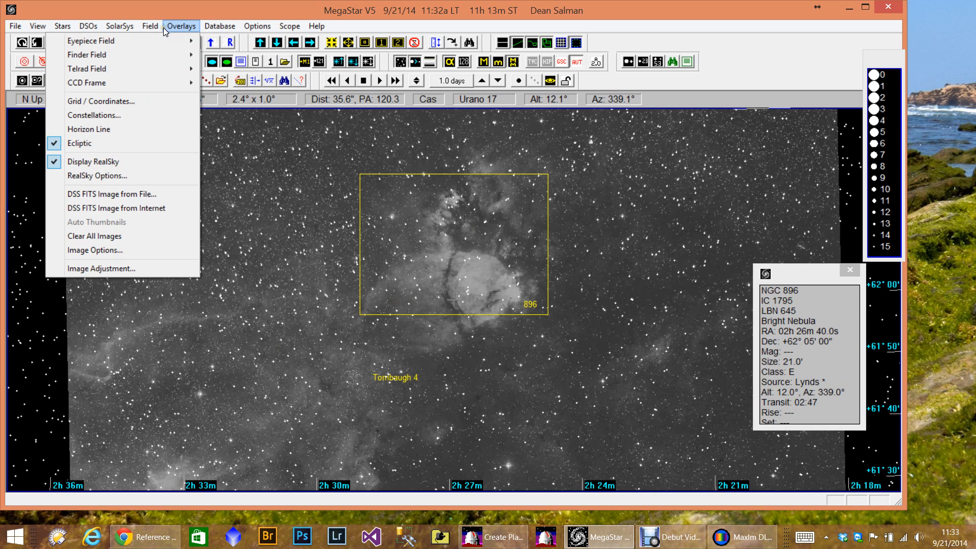
pyautogui.moveTo(221, 30)
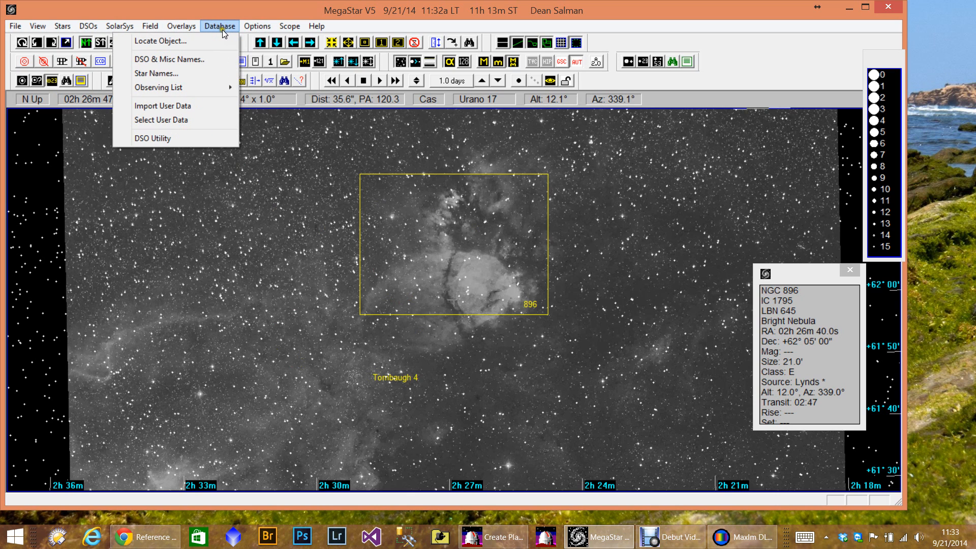
pyautogui.click(154, 137)
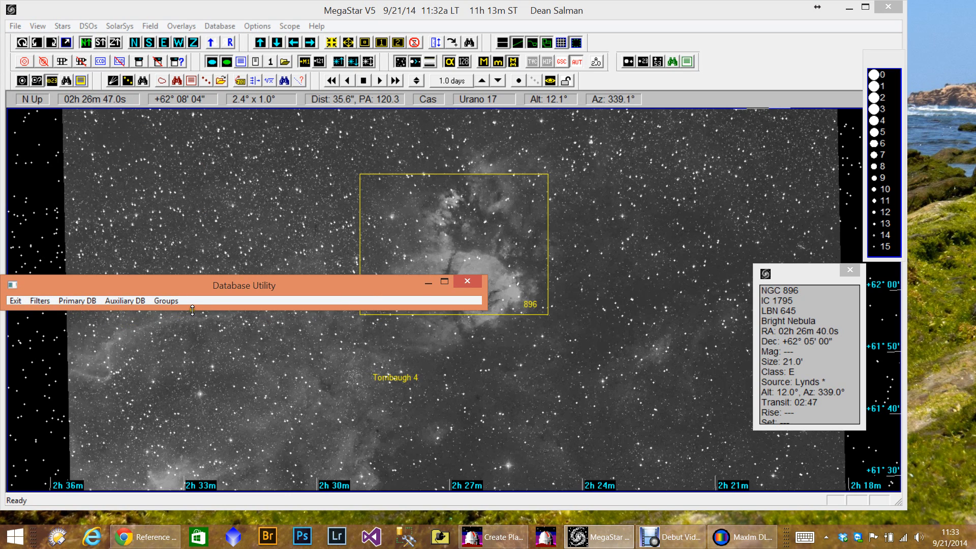
pyautogui.click(470, 281)
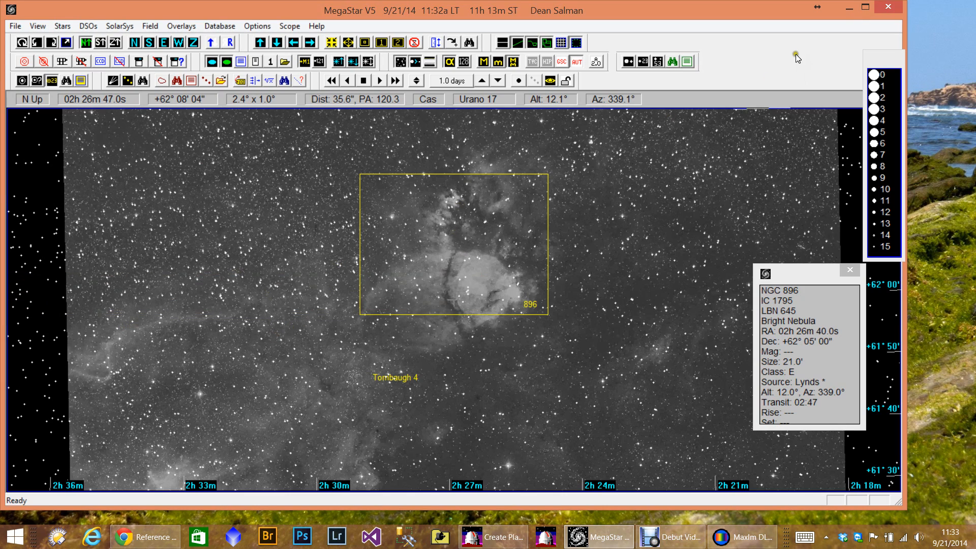
pyautogui.click(849, 8)
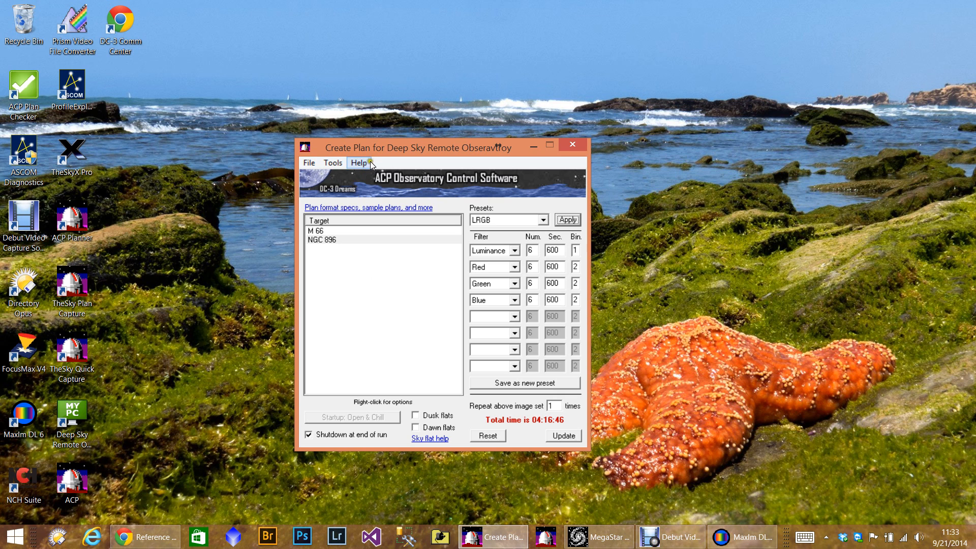
# Save the ACP plan as 20140921 with no comments, declining to start it in ACP.
pyautogui.moveTo(376, 153); pyautogui.dragTo(554, 83)
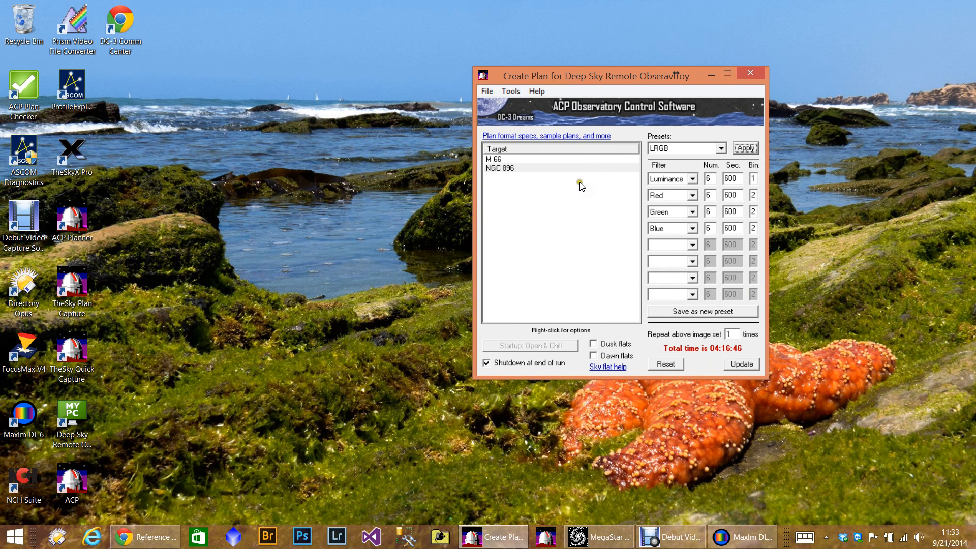
pyautogui.click(486, 91)
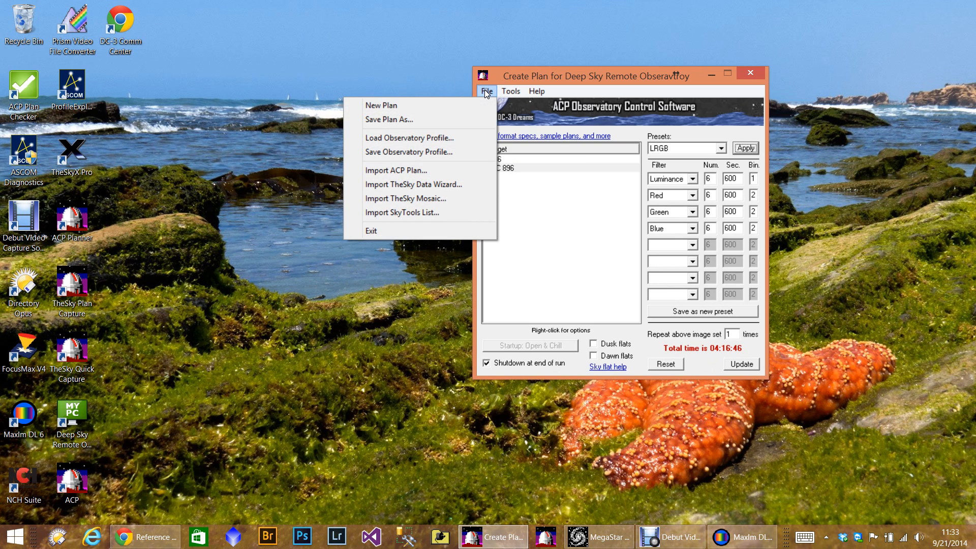
pyautogui.click(436, 118)
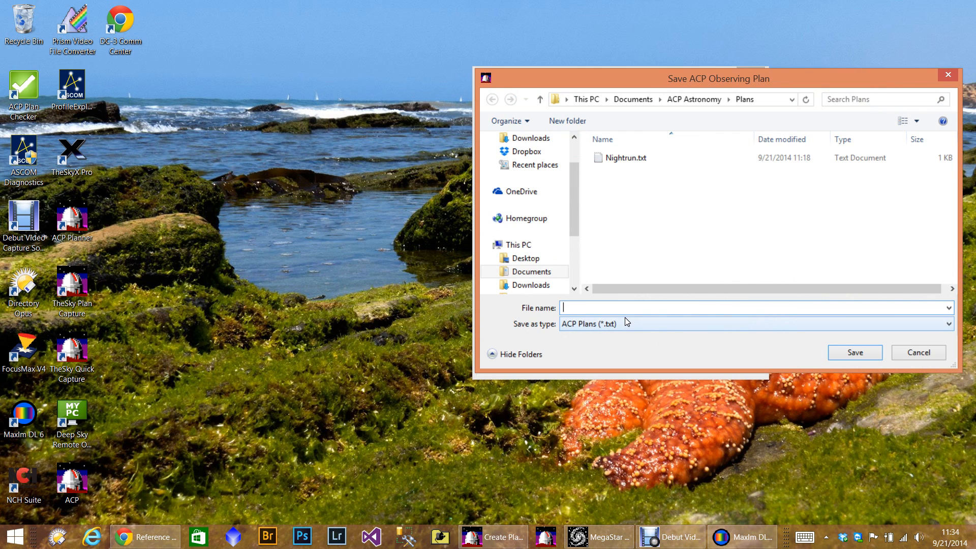
pyautogui.write('20140921')
pyautogui.click(857, 349)
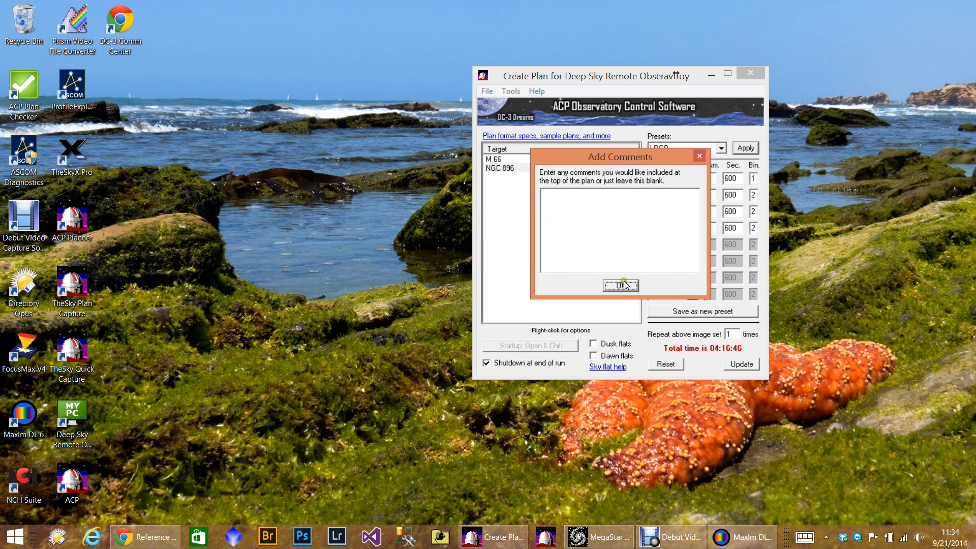
pyautogui.click(624, 285)
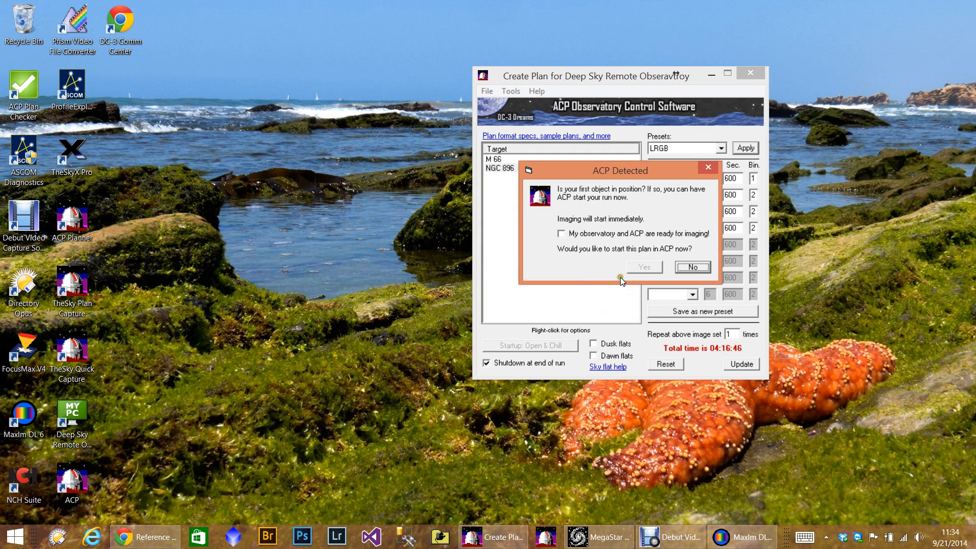
pyautogui.click(693, 267)
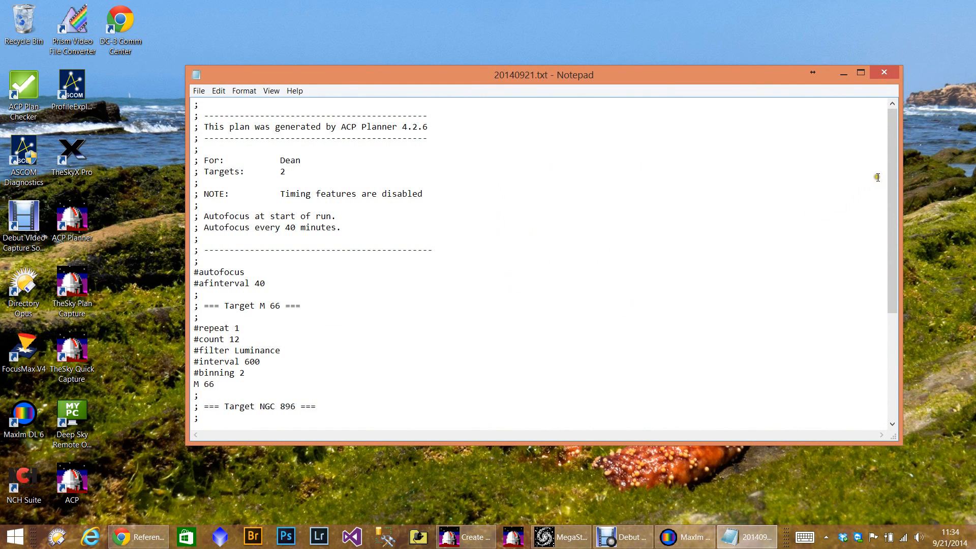
# Review the generated plan text for the M 66 and NGC 896 targets through to the end of the plan.
pyautogui.moveTo(893, 182); pyautogui.dragTo(884, 270)
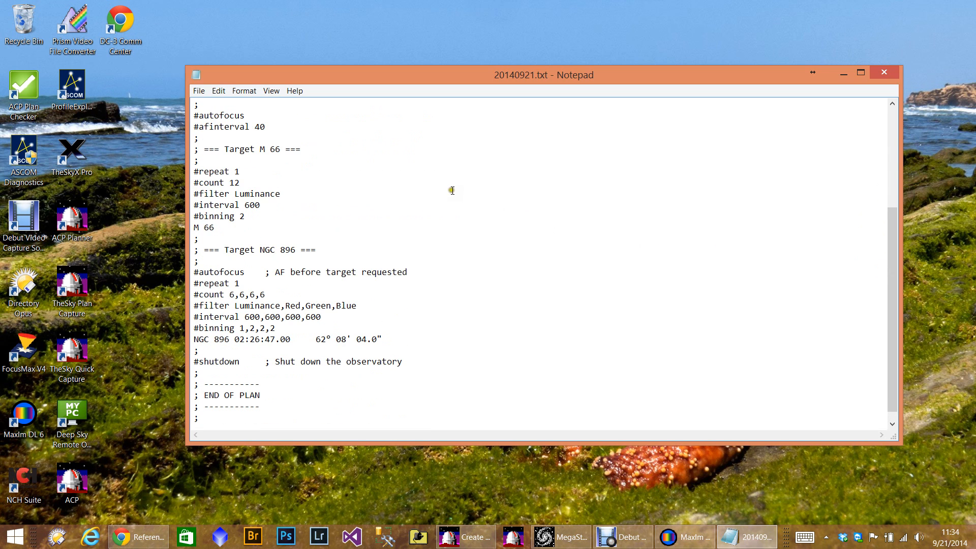
pyautogui.scroll(2, 451, 190)
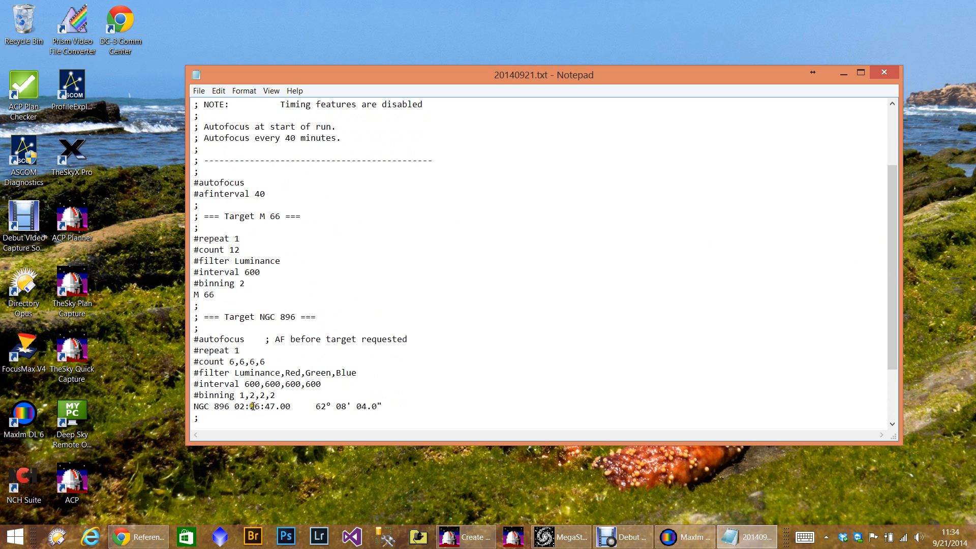
pyautogui.scroll(-2, 454, 334)
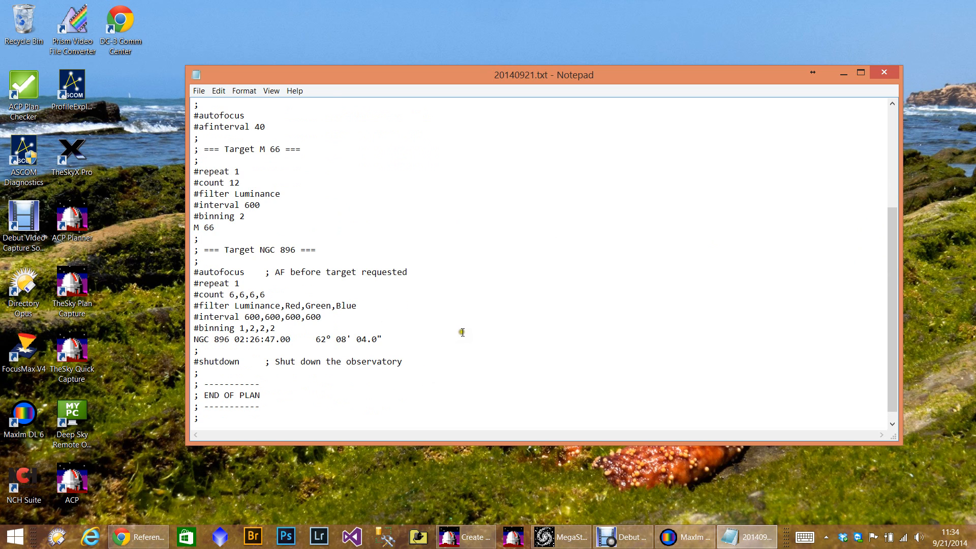
pyautogui.scroll(4, 457, 334)
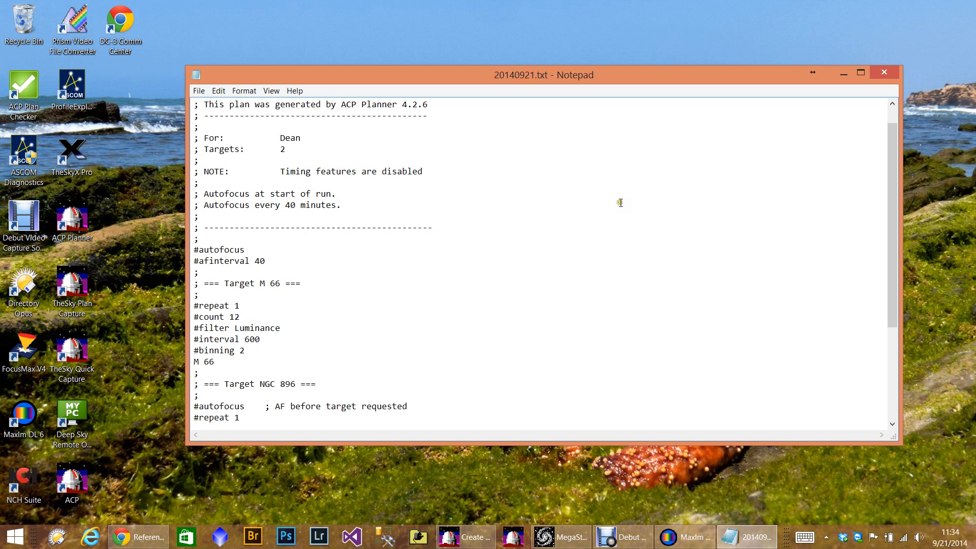
pyautogui.scroll(-3, 619, 201)
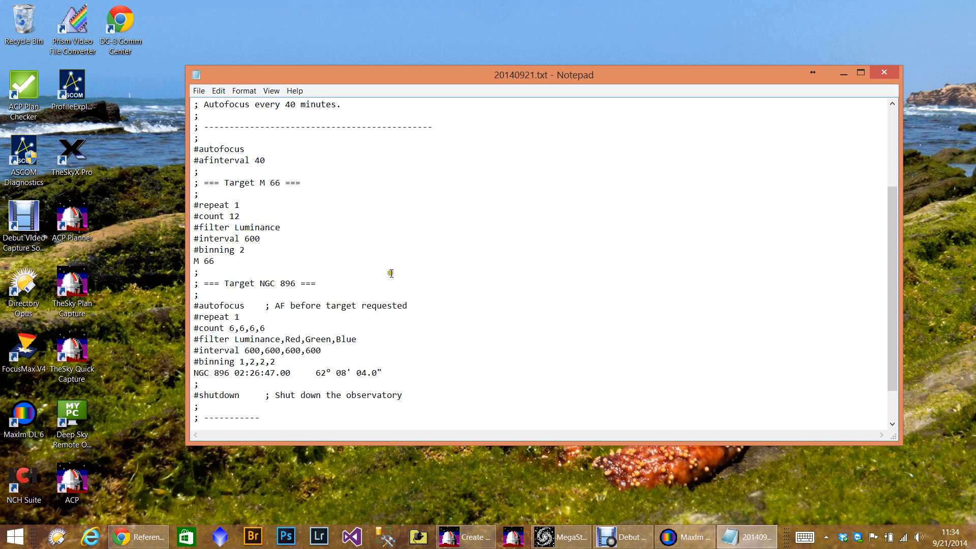
# Switch to Chrome and open the Directives topic of the ACP Reference Guide.
pyautogui.click(138, 536)
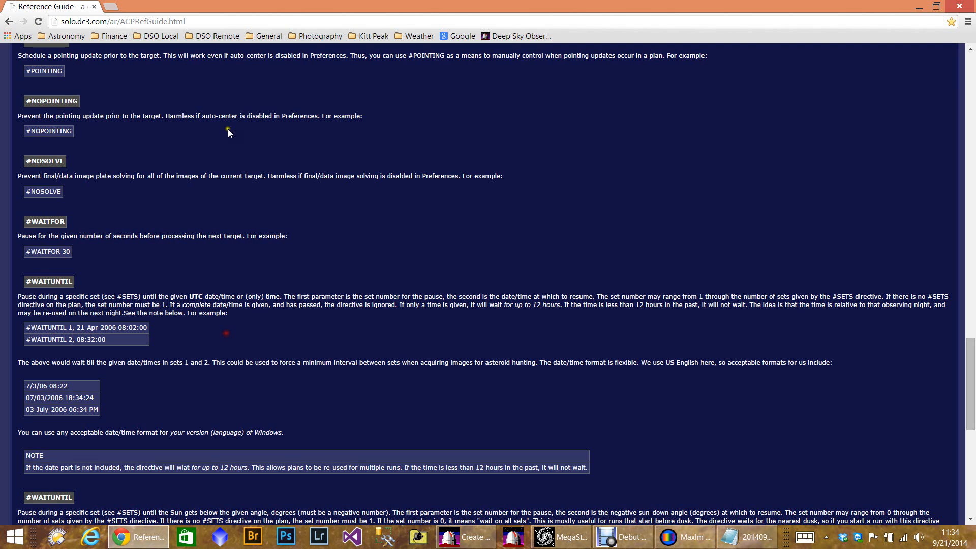
pyautogui.click(8, 22)
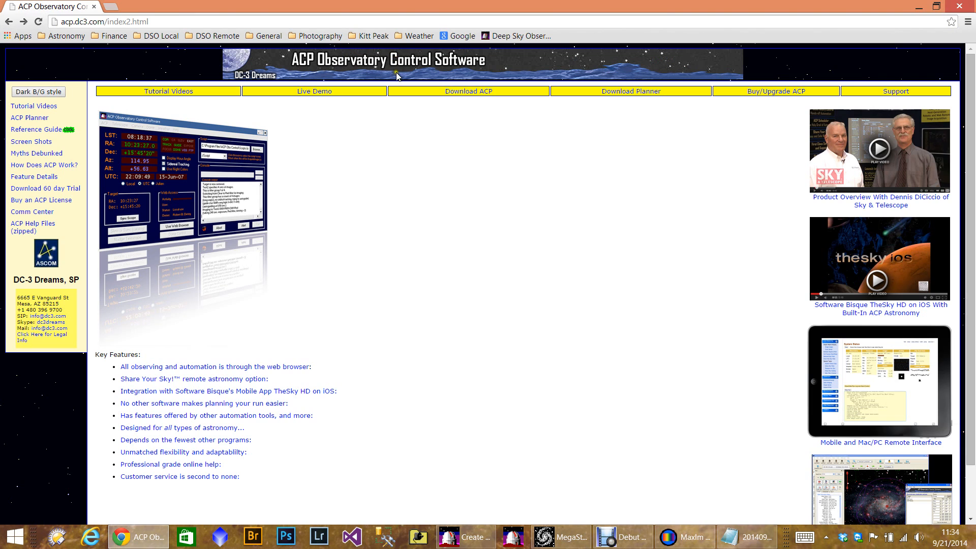
pyautogui.click(46, 130)
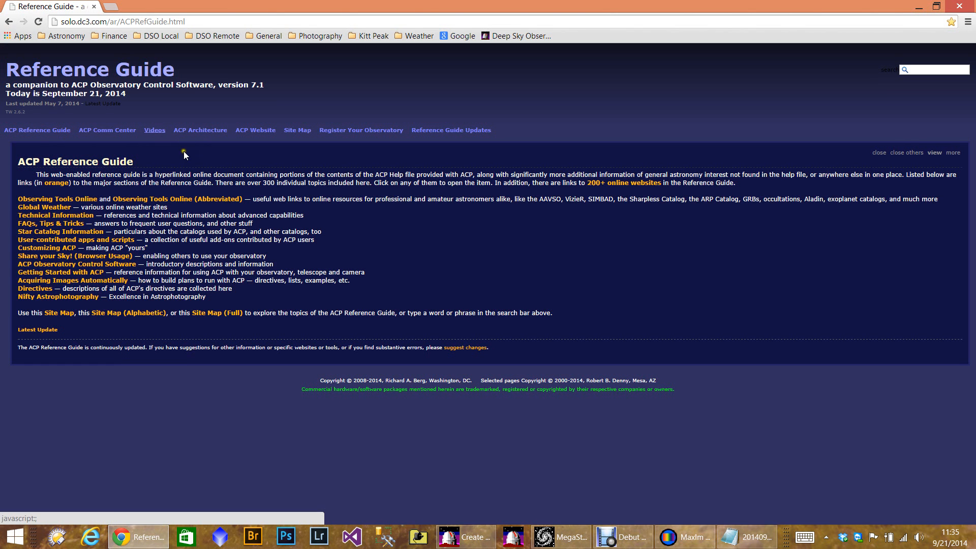
pyautogui.click(34, 288)
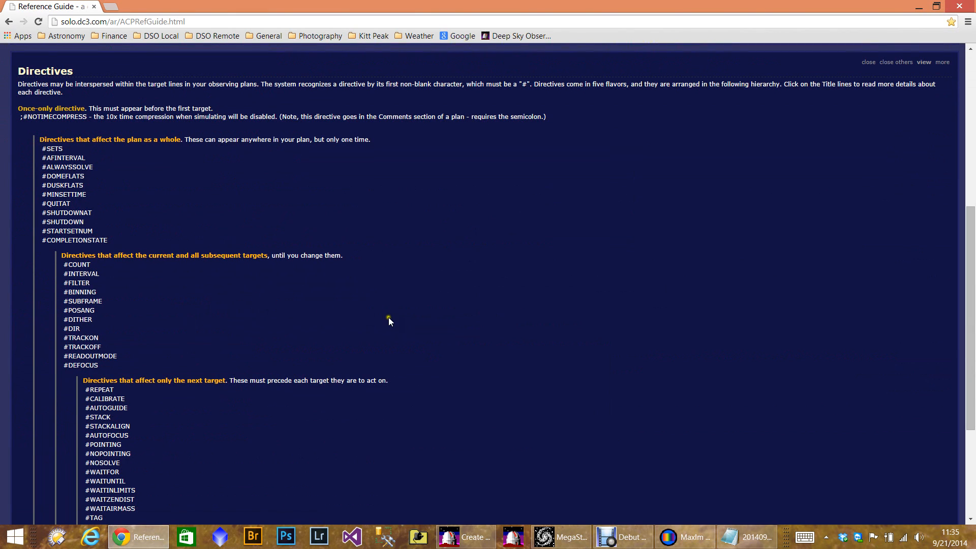
# Examine the directive list and the #WAITUNTIL description among directives affecting only the next target, and return to the plan text.
pyautogui.scroll(-3, 426, 301)
pyautogui.scroll(3, 427, 300)
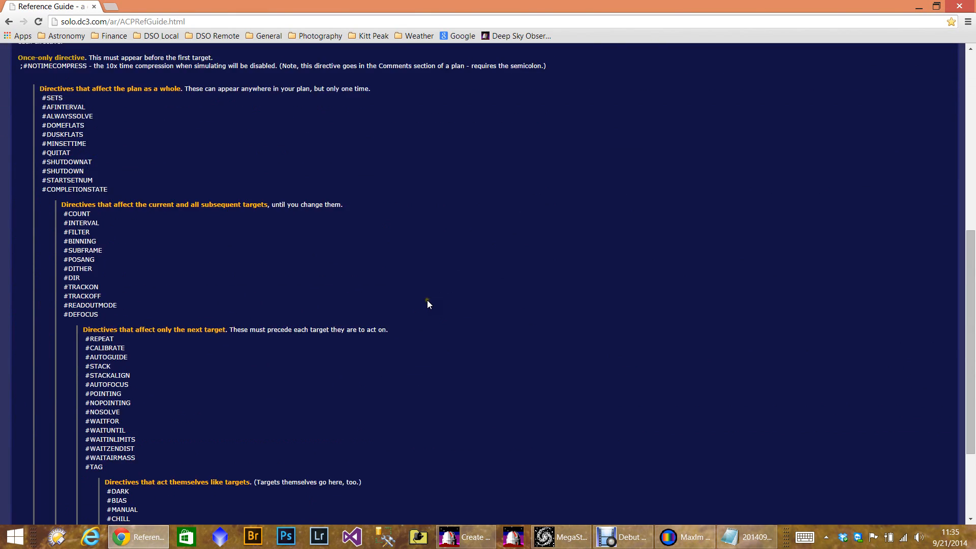
pyautogui.click(443, 306)
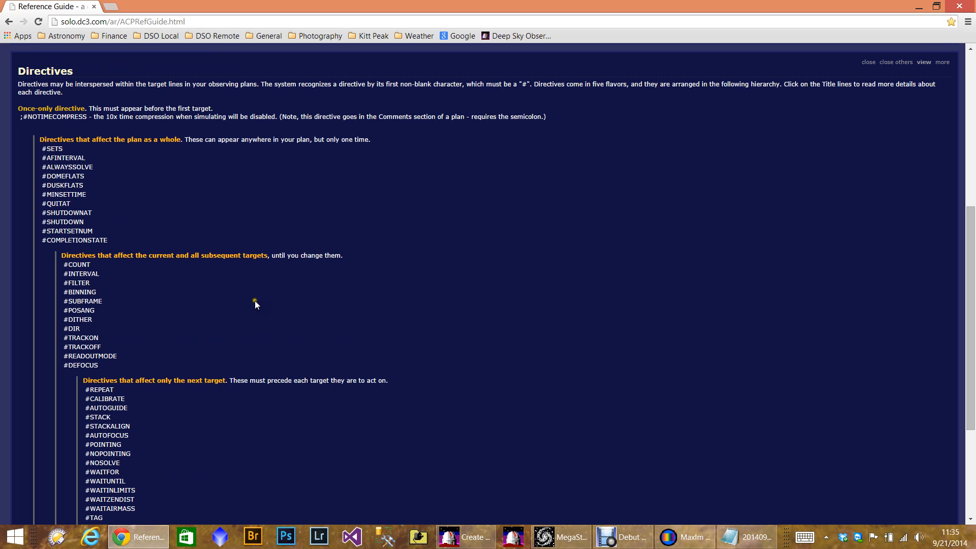
pyautogui.scroll(-1, 292, 301)
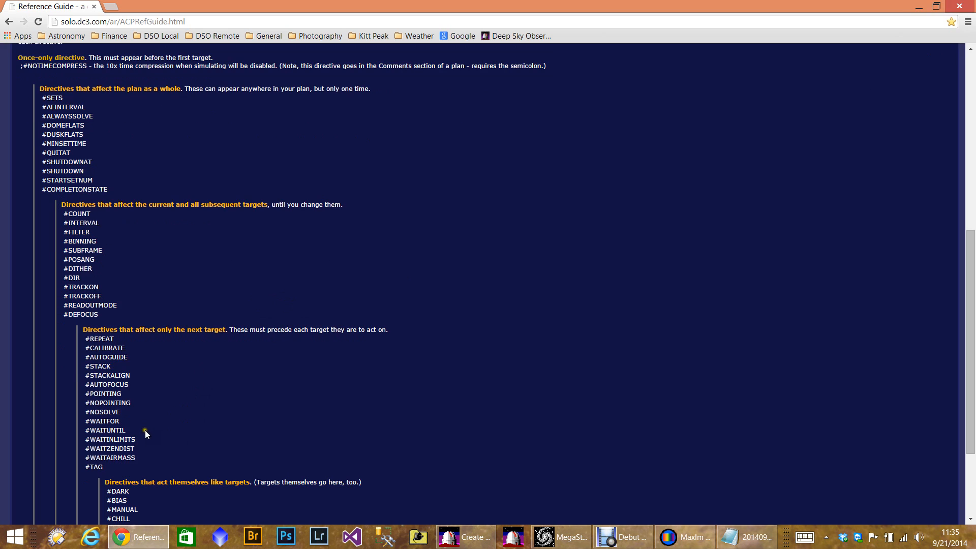
pyautogui.click(171, 331)
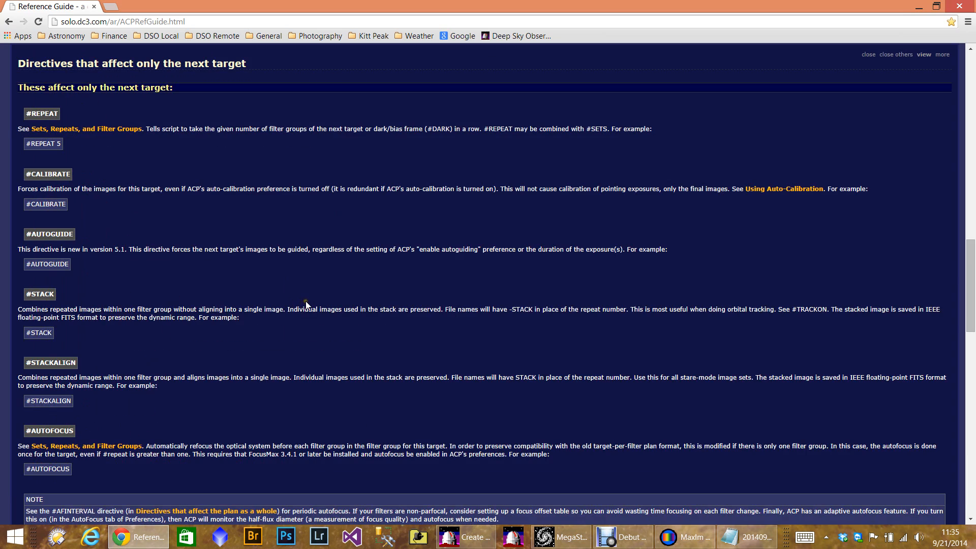
pyautogui.scroll(-4, 305, 304)
pyautogui.scroll(-4, 305, 300)
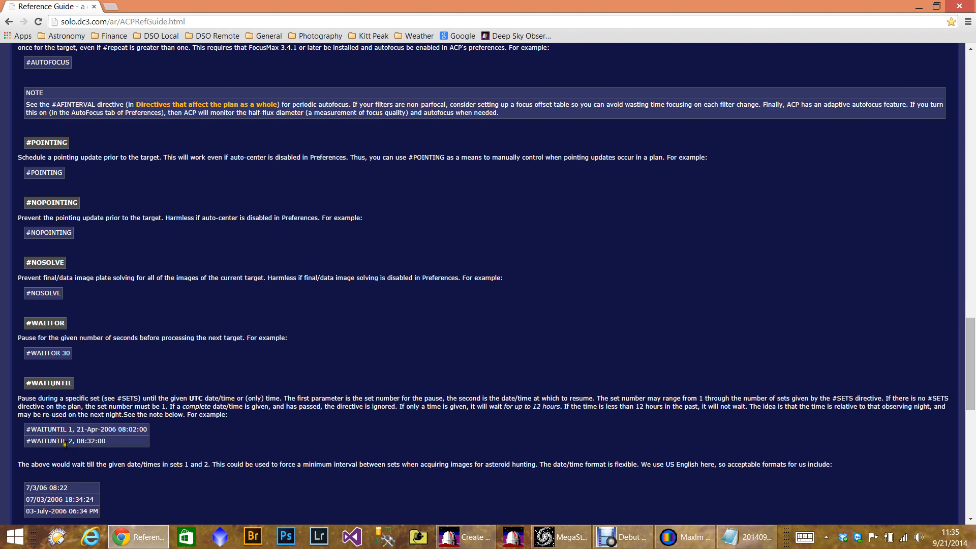
pyautogui.click(227, 442)
pyautogui.click(228, 442)
pyautogui.click(919, 7)
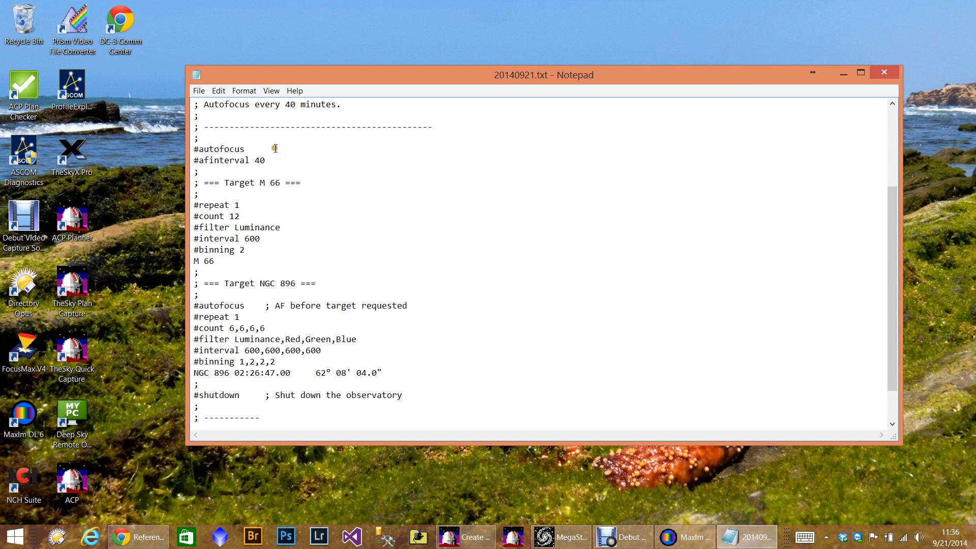
# Add the line "#waituntil 0, 04:00" below "#afinterval 40" in the plan text.
pyautogui.click(272, 161)
pyautogui.press('Return')
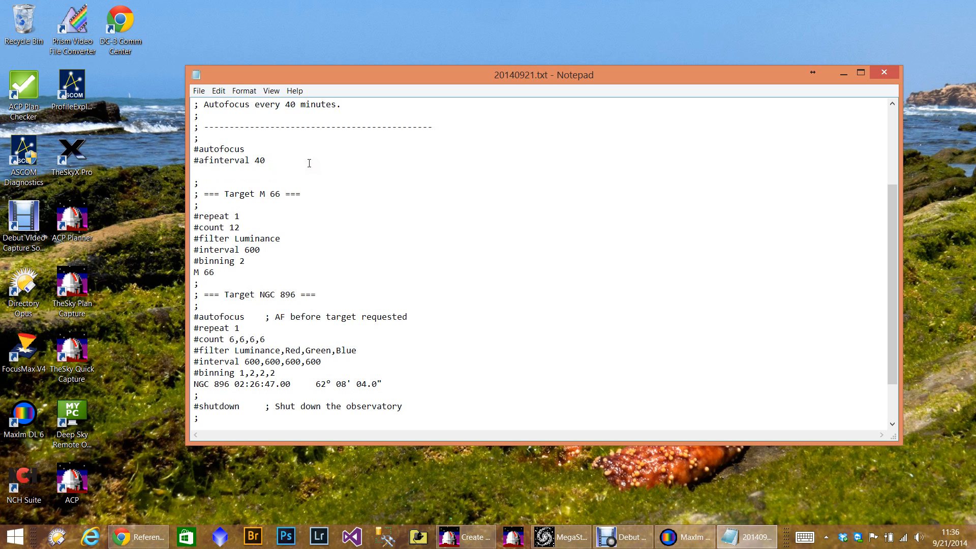
pyautogui.write('#waituntil 0,')
pyautogui.write('04:00')
pyautogui.press('Home')
# Add the line "#quitat 11:00" directly above the #shutdown directive.
pyautogui.scroll(-1, 312, 200)
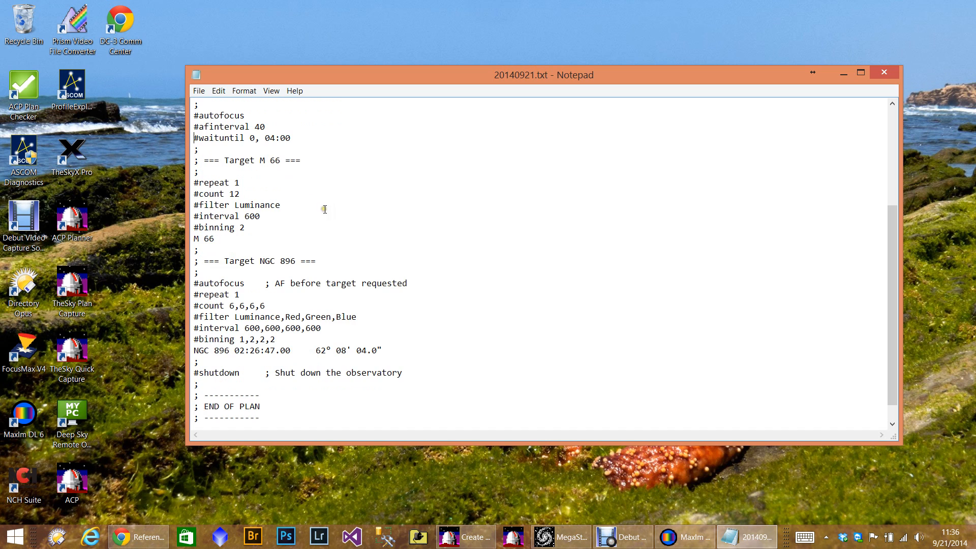
pyautogui.click(216, 367)
pyautogui.click(210, 361)
pyautogui.press('Return')
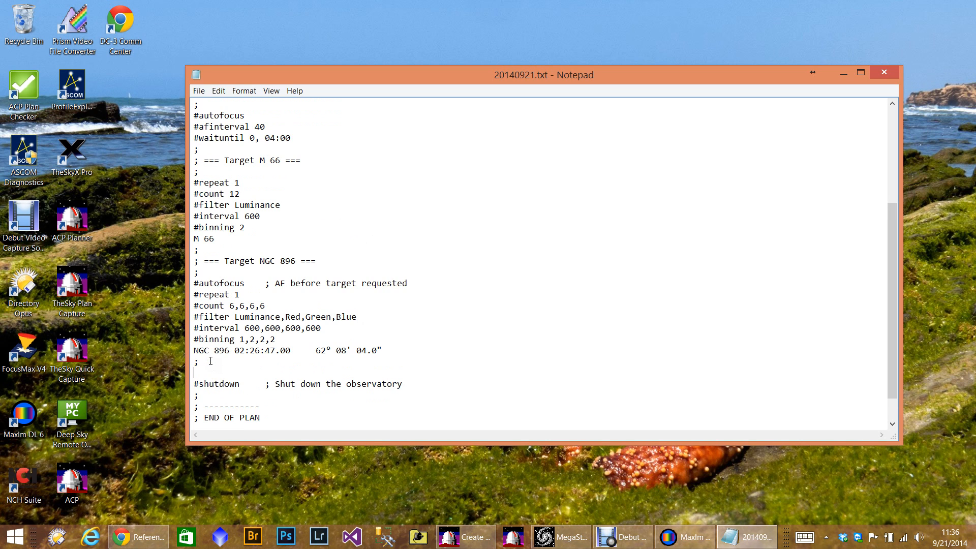
pyautogui.write('#quiteat 11:00')
pyautogui.press('Left')
pyautogui.press('Left')
pyautogui.press('Left')
pyautogui.press('Left')
pyautogui.press('Left')
pyautogui.press('Left')
pyautogui.press('BackSpace')
pyautogui.press('End')
# Copy the M 66 target block from "#repeat 1" through "M 66" and paste it between the NGC 896 target and #quitat.
pyautogui.hotkey('shift', 'Down')
pyautogui.hotkey('shift', 'Down')
pyautogui.hotkey('shift', 'Down')
pyautogui.hotkey('shift', 'Down')
pyautogui.hotkey('shift', 'Down')
pyautogui.hotkey('shift', 'Down')
pyautogui.hotkey('ctrl', 'c')
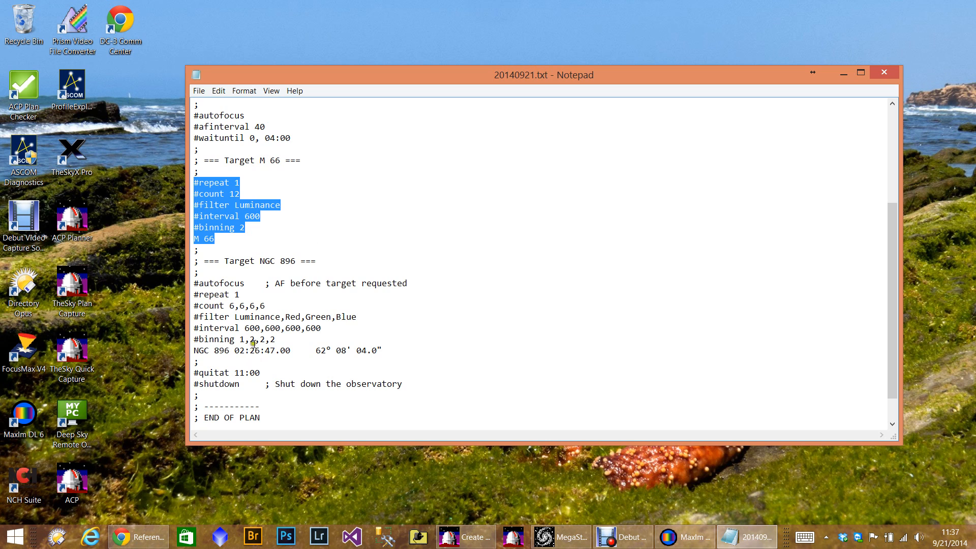
pyautogui.click(210, 364)
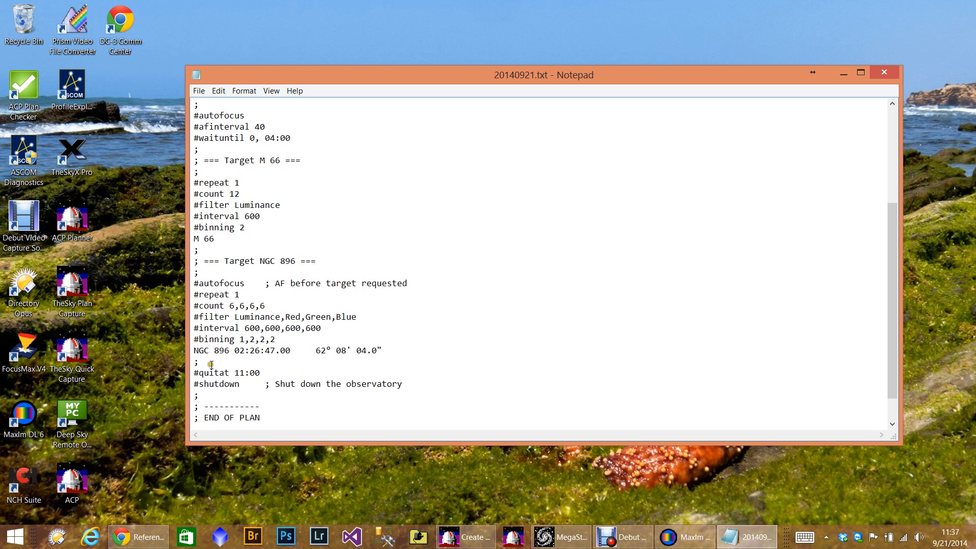
pyautogui.press('Return')
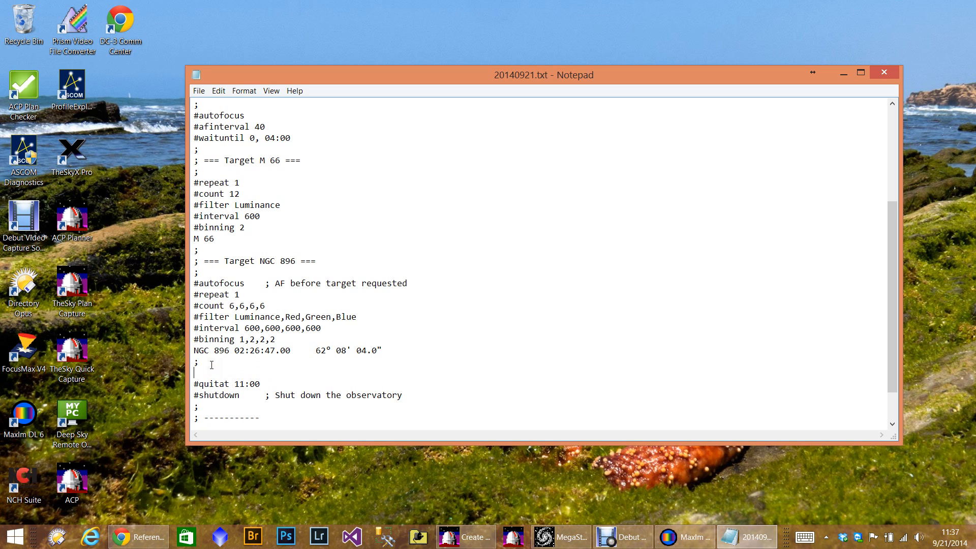
pyautogui.hotkey('ctrl', 'v')
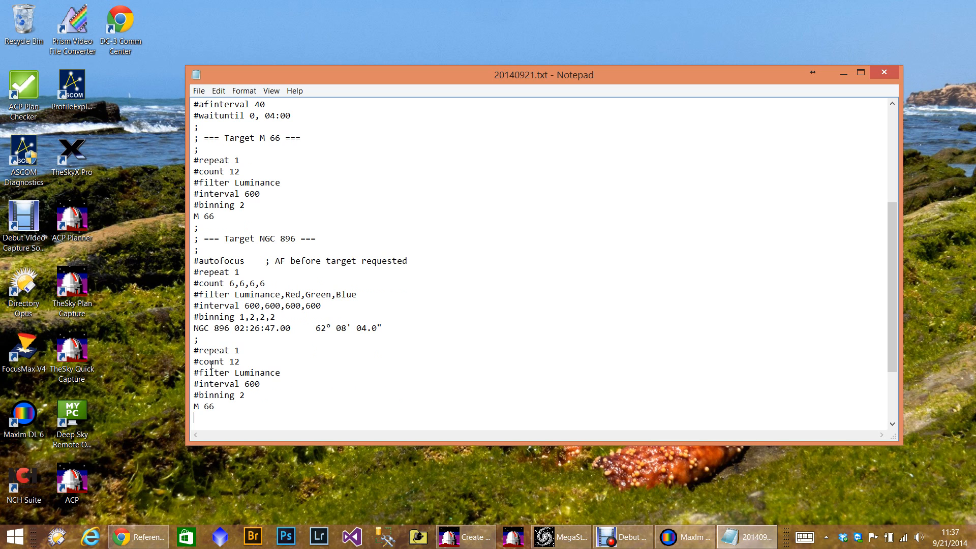
# Replace the target name in the pasted block above #quitat with "Ngc 7000".
pyautogui.press('Up')
pyautogui.hotkey('shift', 'End')
pyautogui.write('Ngc 7000')
# Change the #filter value of the Ngc 7000 block to "H-Alpha".
pyautogui.press('Up')
pyautogui.press('Up')
pyautogui.press('Up')
pyautogui.press('Up')
pyautogui.press('Down')
pyautogui.hotkey('shift', 'End')
pyautogui.write('H-ALpha')
pyautogui.write('l')
pyautogui.click(248, 366)
pyautogui.scroll(-1, 270, 394)
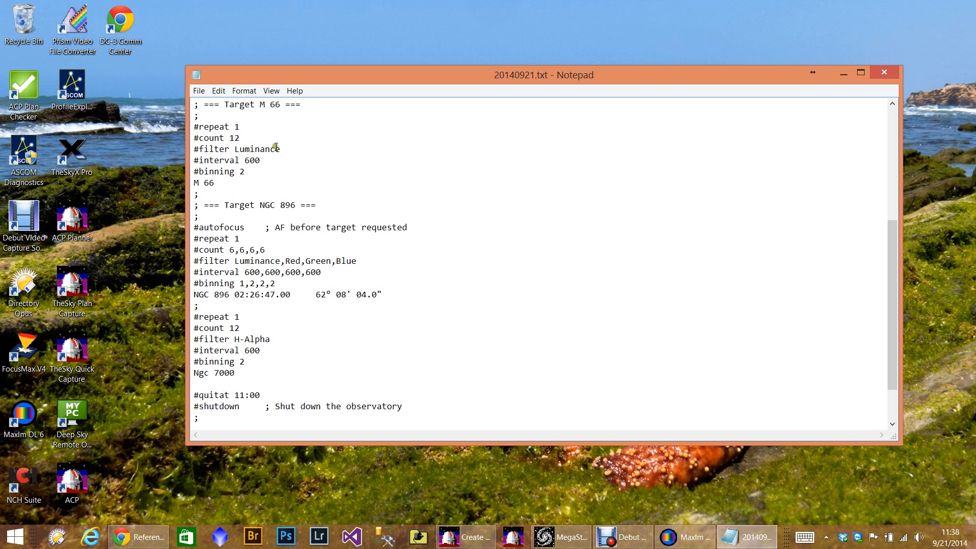
# Add a second image set to the Ngc 7000 block: count 12, 2; filter H-Alpha, Red; interval 600, 300; binning 2, 2.
pyautogui.click(246, 160)
pyautogui.click(261, 168)
pyautogui.click(239, 329)
pyautogui.click(278, 343)
pyautogui.write(', Red')
pyautogui.click(244, 327)
pyautogui.write(', 2')
pyautogui.write(' 300')
pyautogui.click(350, 311)
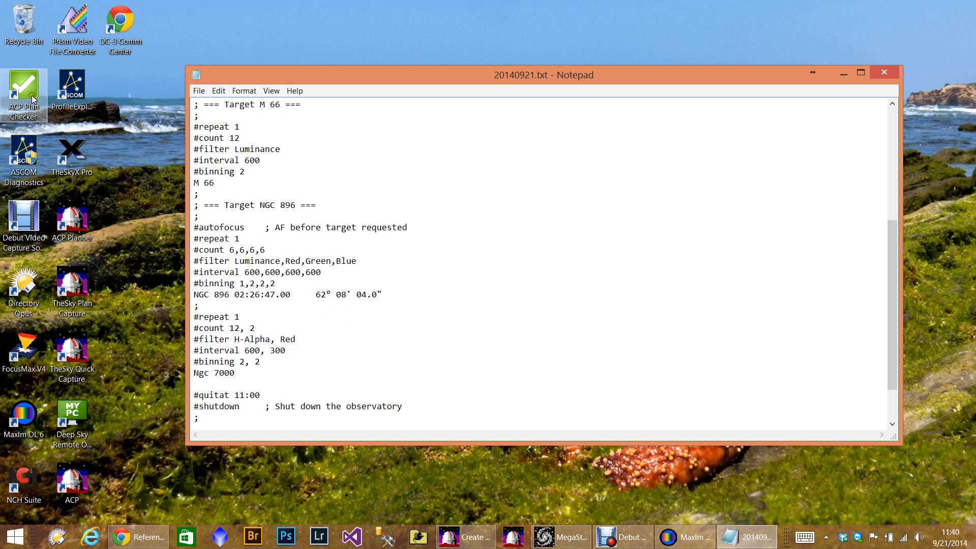
pyautogui.click(384, 293)
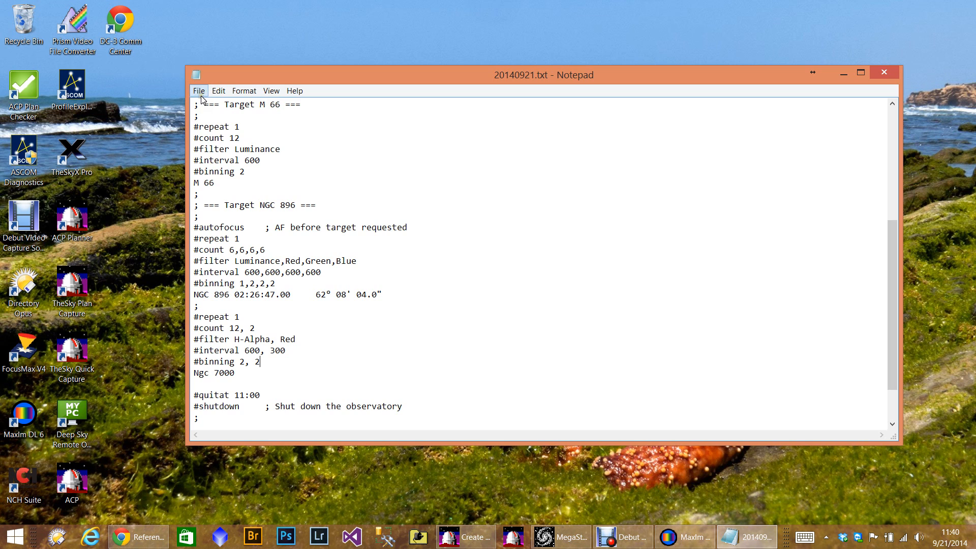
# Switch to Directory Opus and open Nightrun.txt from the Plans folder of ACP Astronomy in the documents library.
pyautogui.click(68, 534)
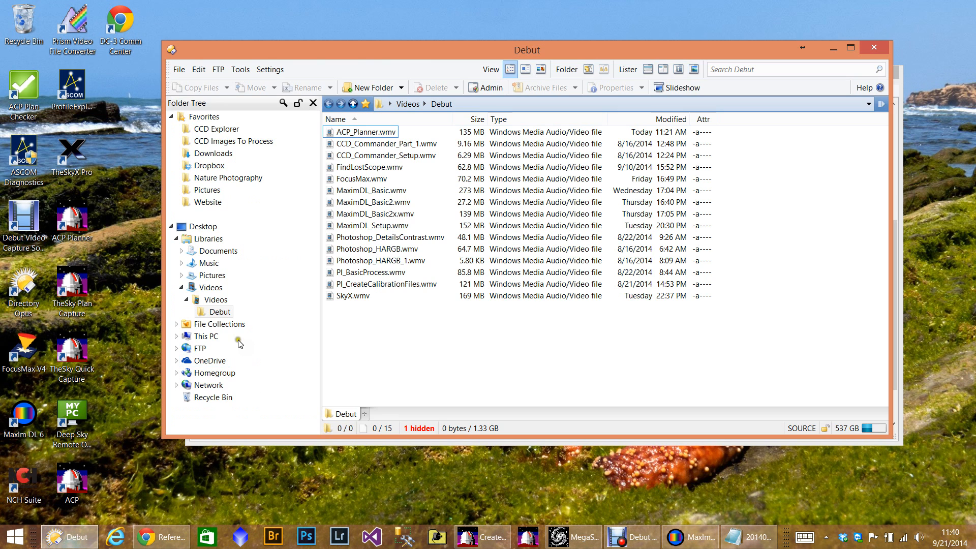
pyautogui.click(218, 251)
pyautogui.doubleClick(356, 132)
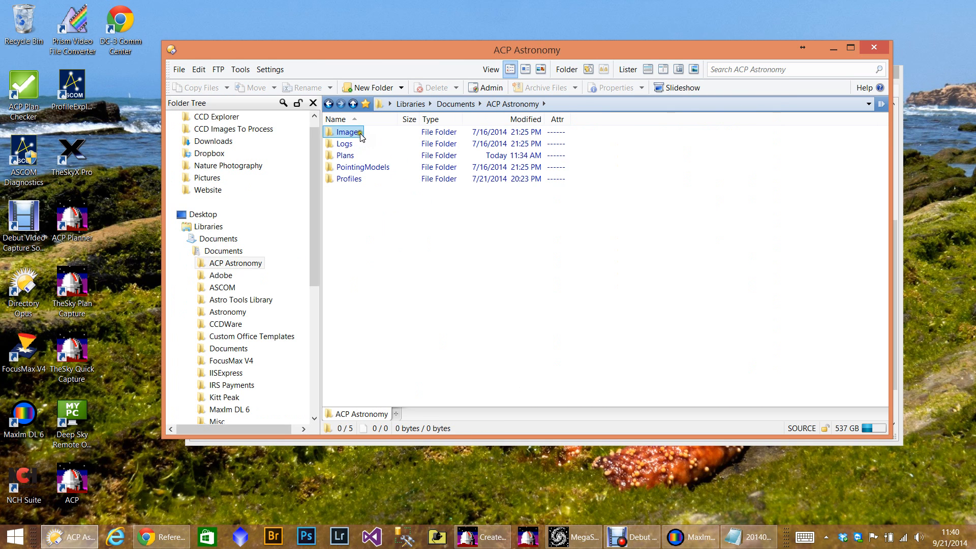
pyautogui.doubleClick(344, 155)
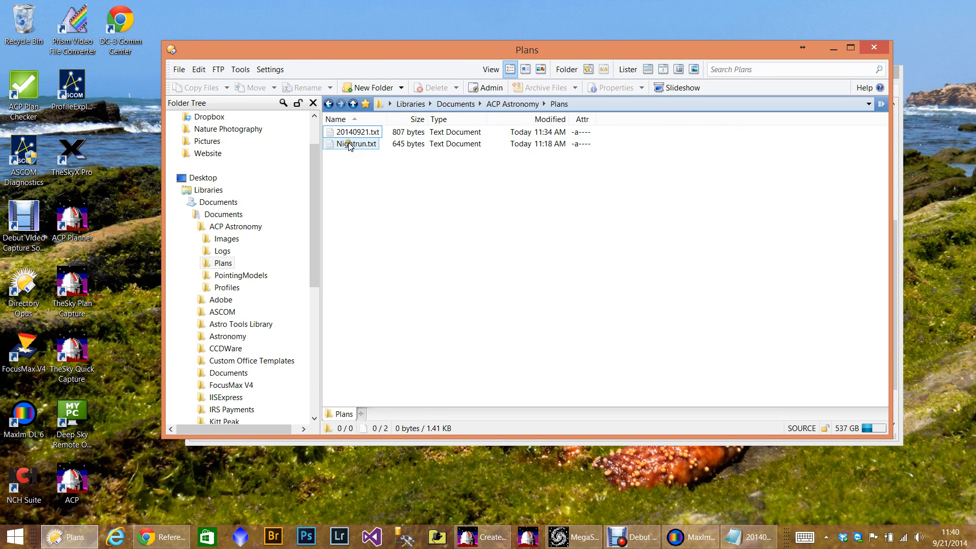
pyautogui.click(349, 145)
pyautogui.doubleClick(351, 144)
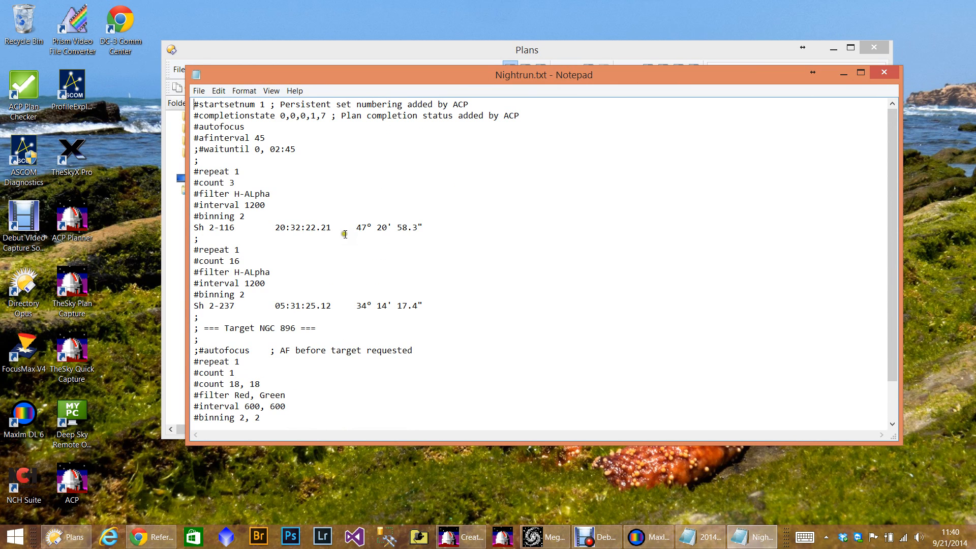
# Look over the Nightrun plan and remove the leading semicolon from "#waituntil 0, 02:45" to activate it.
pyautogui.scroll(-2, 313, 333)
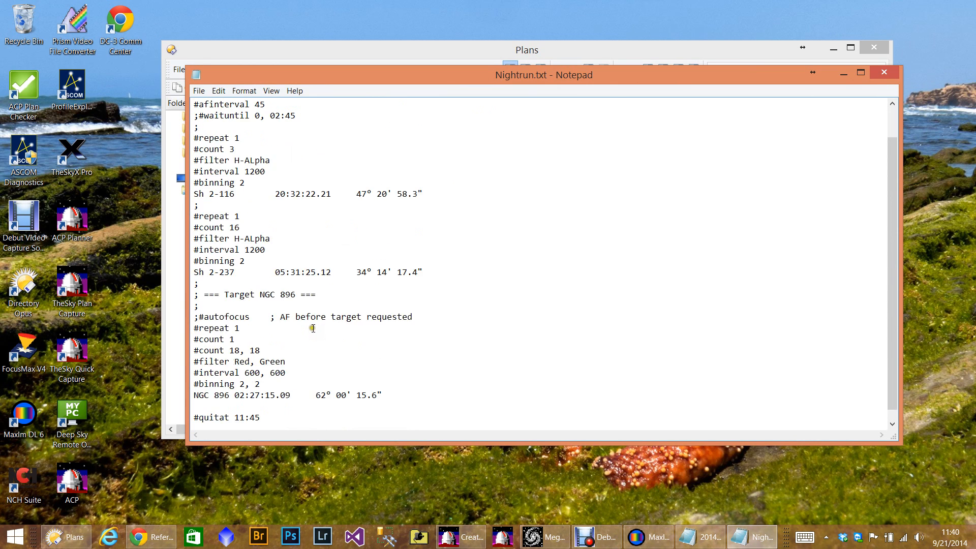
pyautogui.scroll(2, 308, 326)
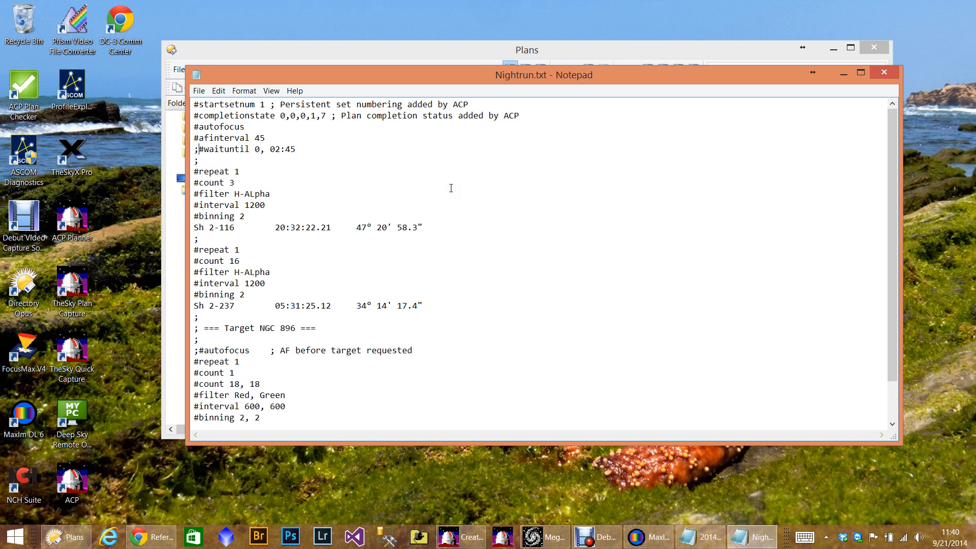
pyautogui.press('Delete')
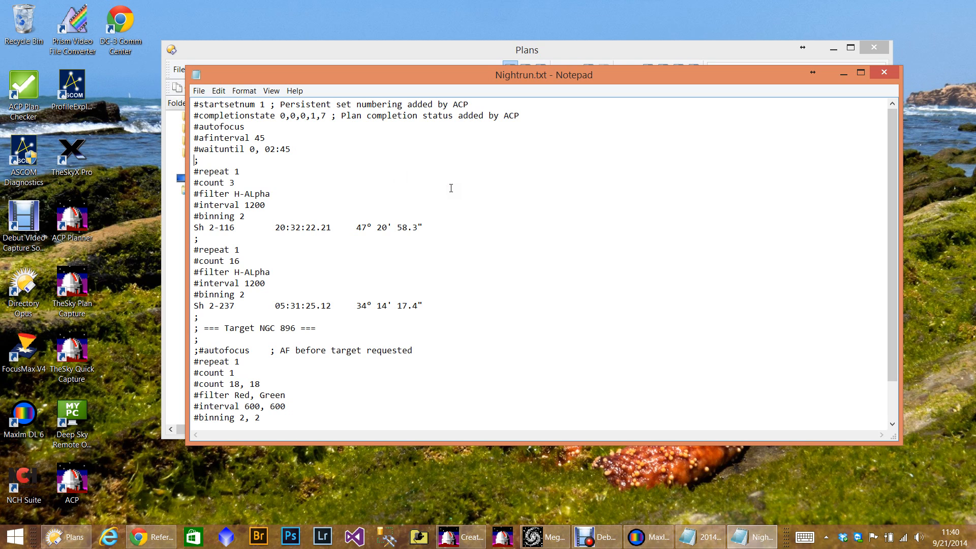
# Comment out all six lines of the Sh 2-116 target block, from #repeat to the target line, with leading semicolons.
pyautogui.click(249, 169)
pyautogui.write(';')
pyautogui.press('Down')
pyautogui.press('Left')
pyautogui.write(';')
pyautogui.press('Down')
pyautogui.press('Left')
pyautogui.write(';')
pyautogui.press('Down')
pyautogui.press('Left')
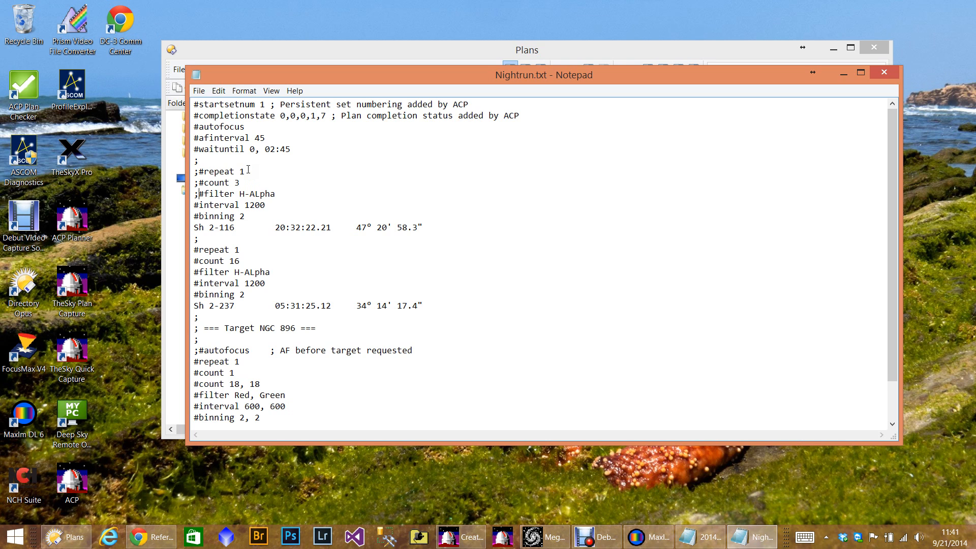
pyautogui.write(';')
pyautogui.press('Down')
pyautogui.press('Left')
pyautogui.write(';')
pyautogui.press('Down')
pyautogui.press('Left')
pyautogui.write(';')
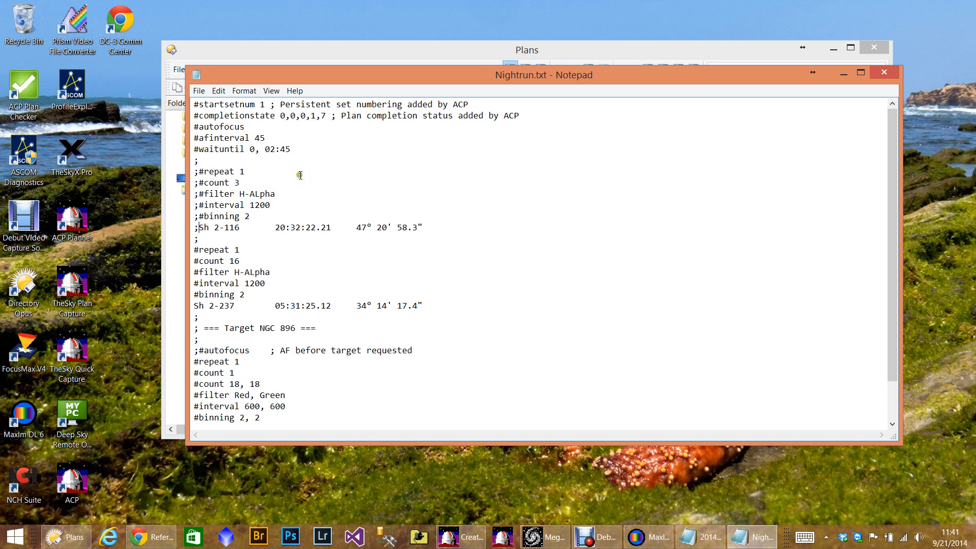
# Delete the #startsetnum and #completionstate lines that start the Nightrun plan.
pyautogui.click(316, 104)
pyautogui.press('Home')
pyautogui.hotkey('shift', 'Down')
pyautogui.hotkey('shift', 'Down')
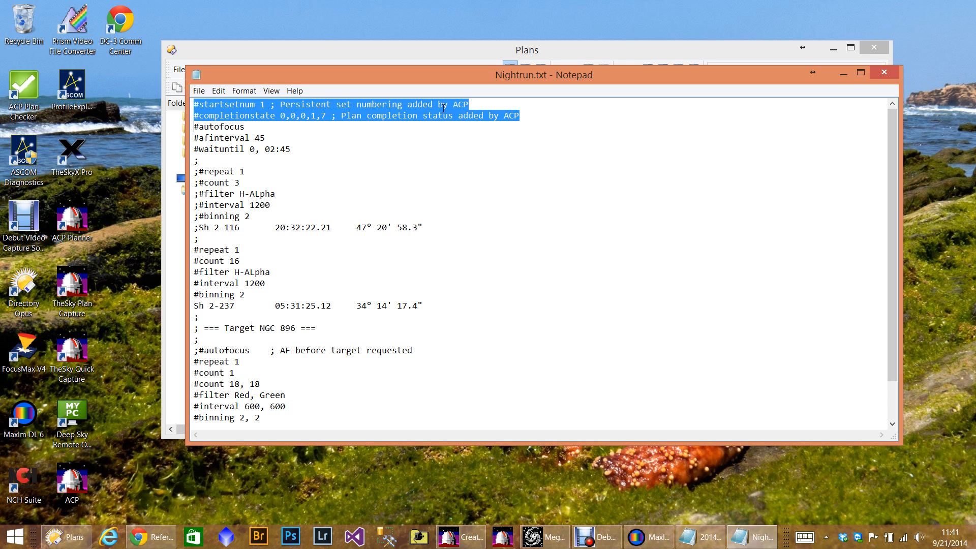
pyautogui.press('Delete')
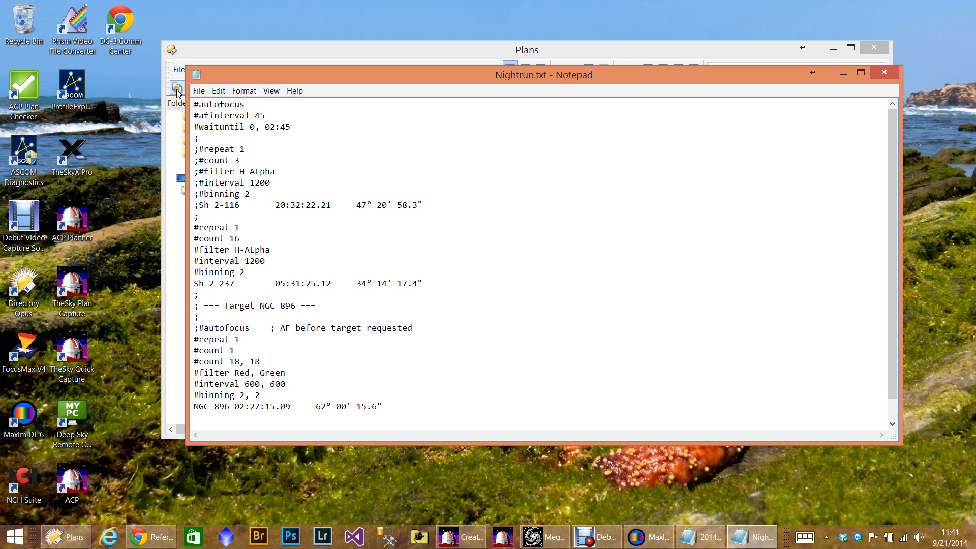
# Save Nightrun.txt, then minimize it, the Plans folder window and the 20140921 plan text to return to the plan creation window.
pyautogui.click(198, 91)
pyautogui.click(174, 130)
pyautogui.scroll(-1, 379, 227)
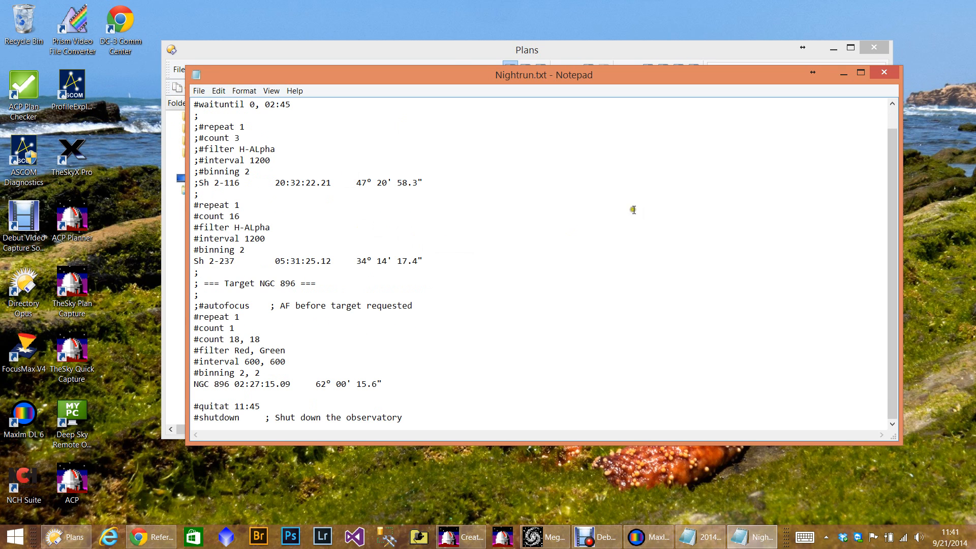
pyautogui.click(841, 78)
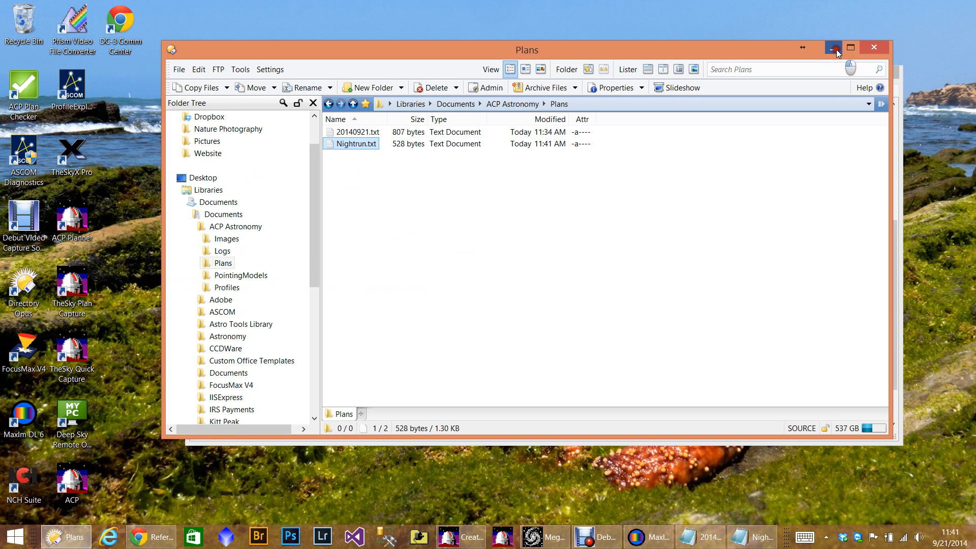
pyautogui.click(833, 48)
pyautogui.click(836, 71)
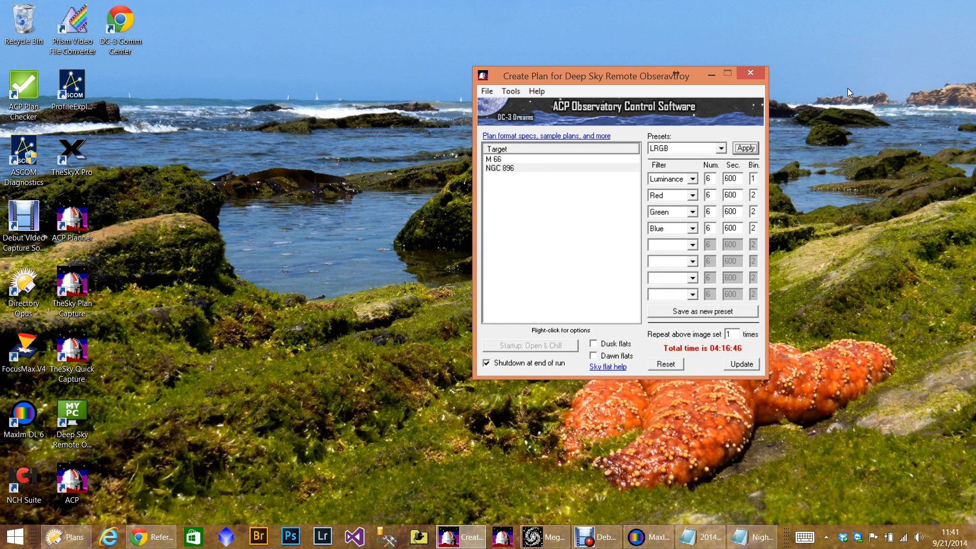